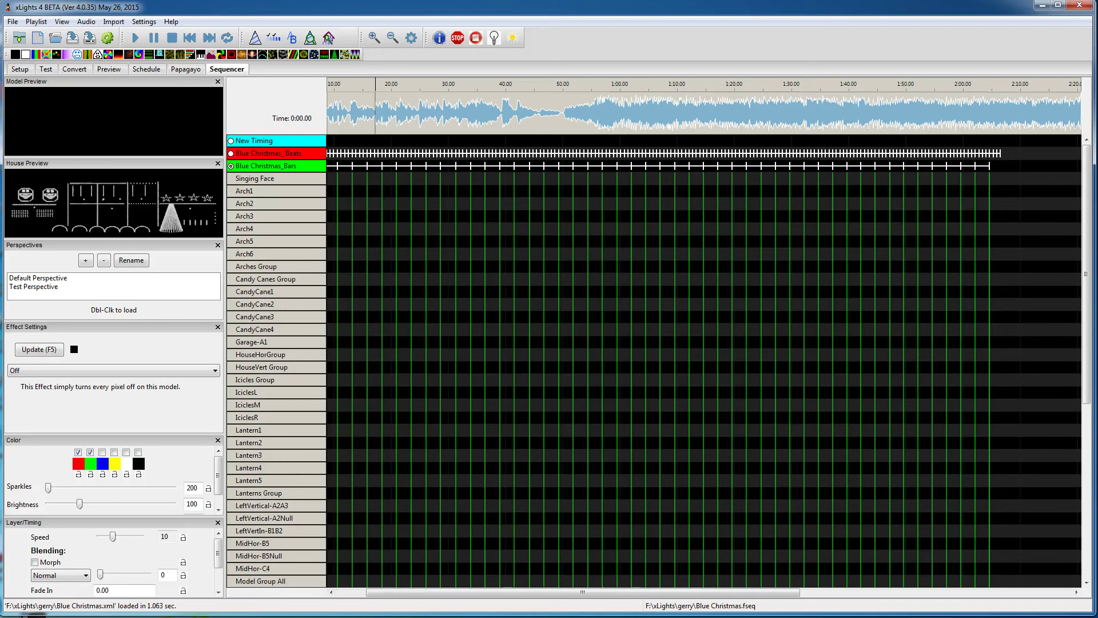
Add a Galaxy effect to the Arch2 row starting at 0:20.
left_click(586, 579)
left_click_drag(388, 204, 677, 441)
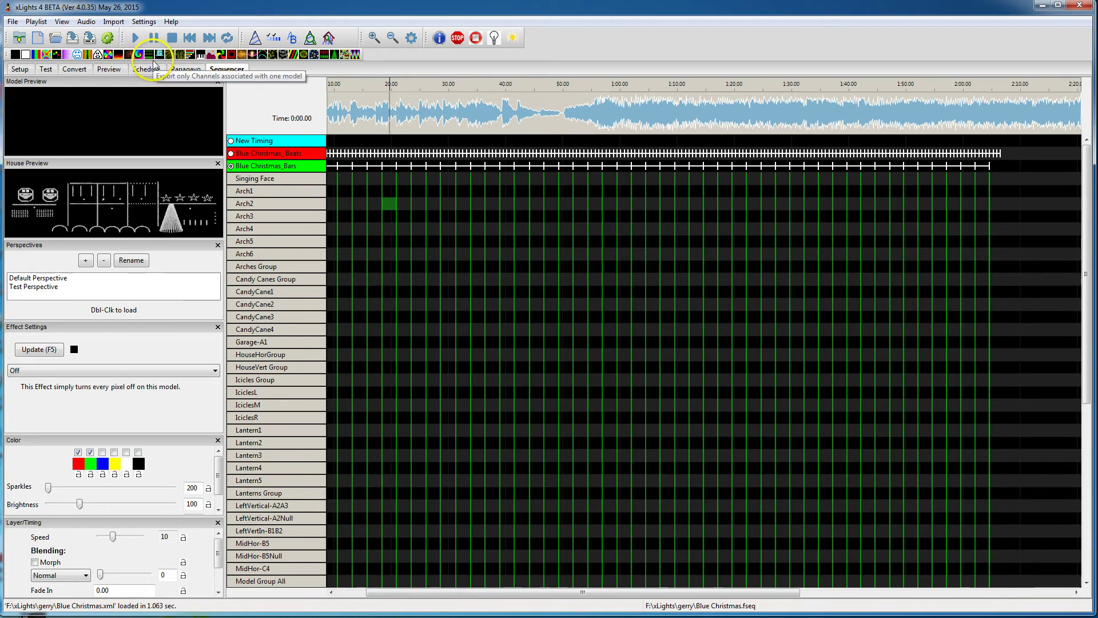
mouse_move(139, 55)
left_mouse_down()
mouse_move(422, 184)
mouse_move(380, 201)
mouse_move(563, 215)
mouse_move(559, 204)
left_mouse_up()
Add a matching effect on Arch3 at 0:20 and stretch it to end at 0:50.
left_click(394, 200)
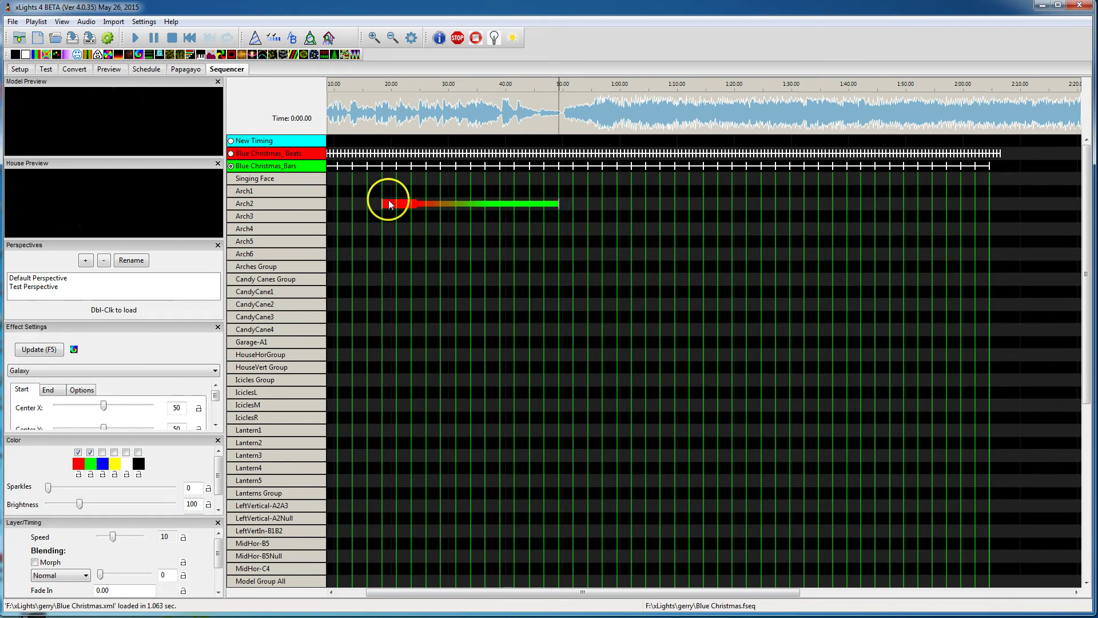
left_click(407, 207)
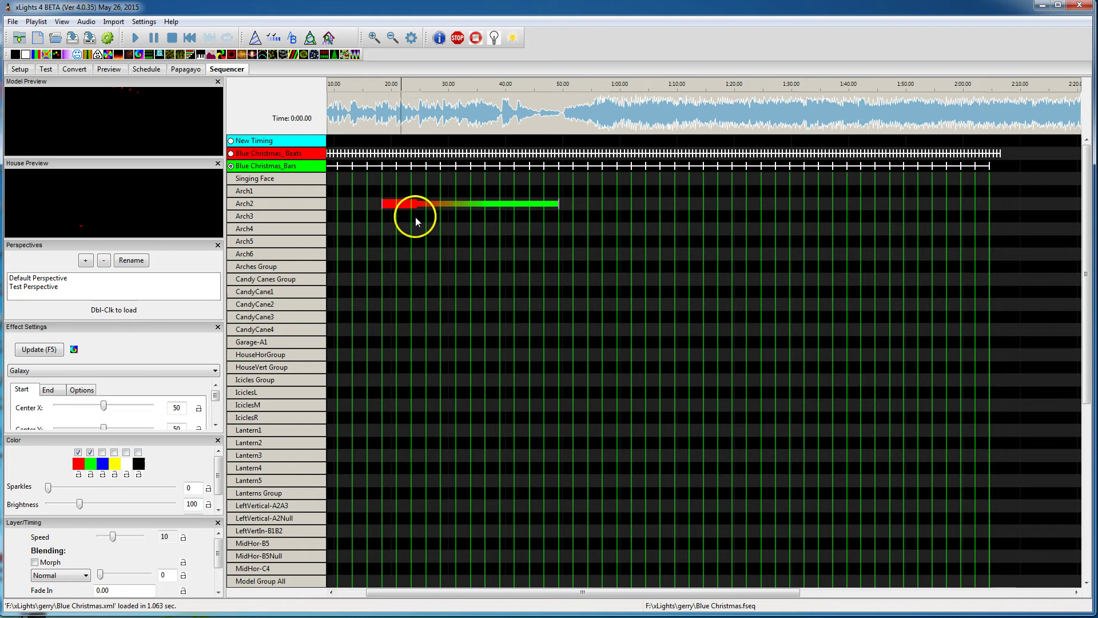
left_click(390, 206)
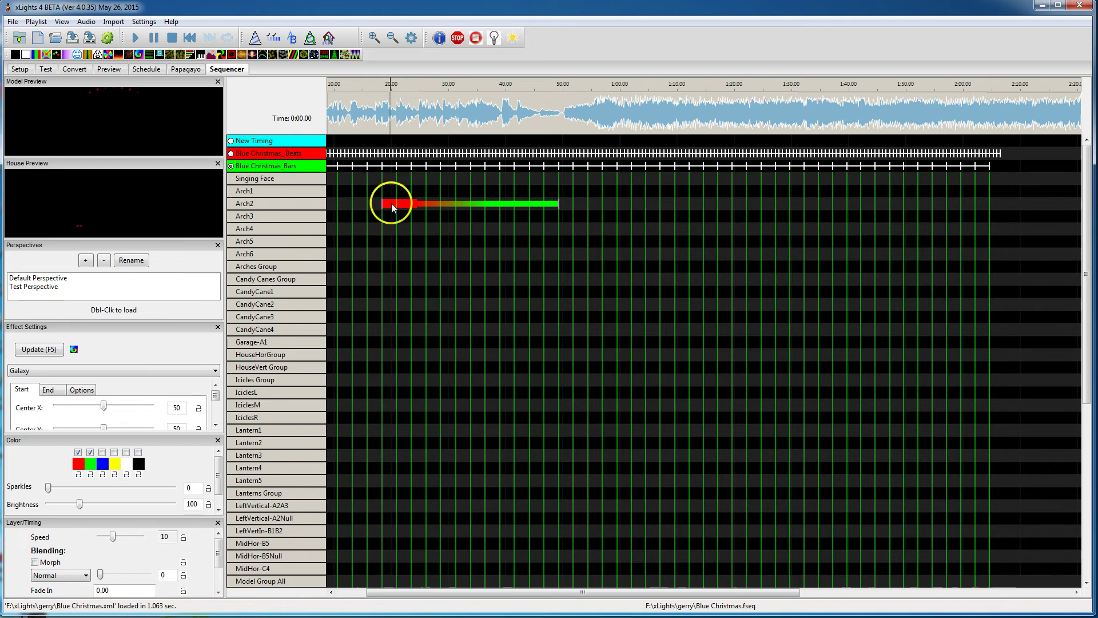
left_click(392, 206)
left_click(387, 214)
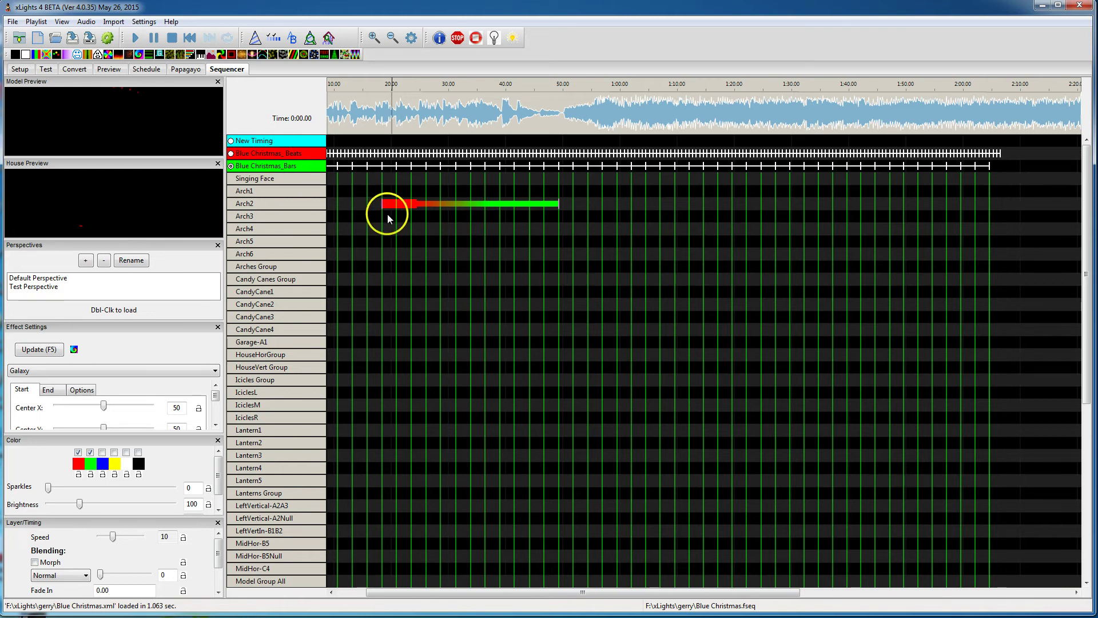
left_click_drag(389, 219, 559, 224)
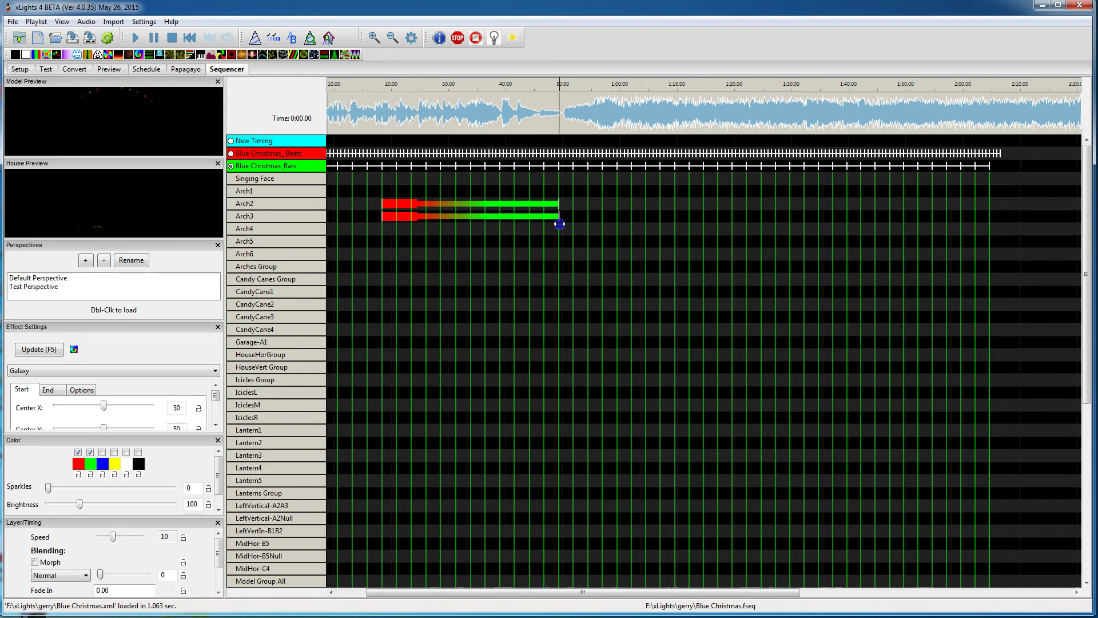
With Bars timing off, copy the Arch2/Arch3 effects and paste them slightly later onto Arch4/Arch5.
left_click(231, 165)
left_click_drag(569, 253, 335, 189)
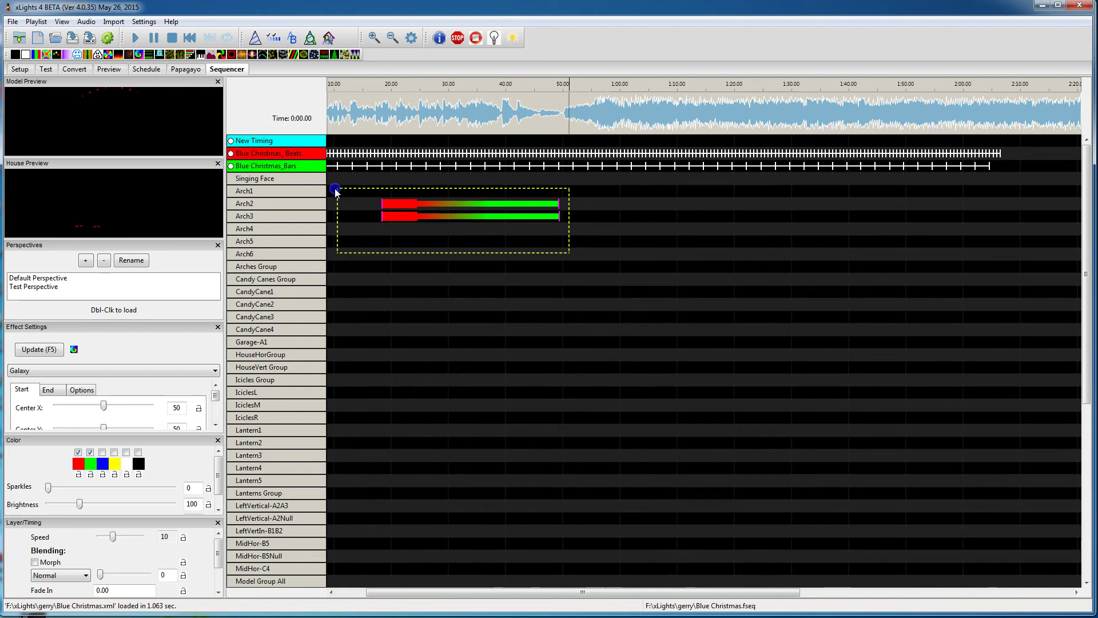
left_click(403, 232)
key("ctrl+v")
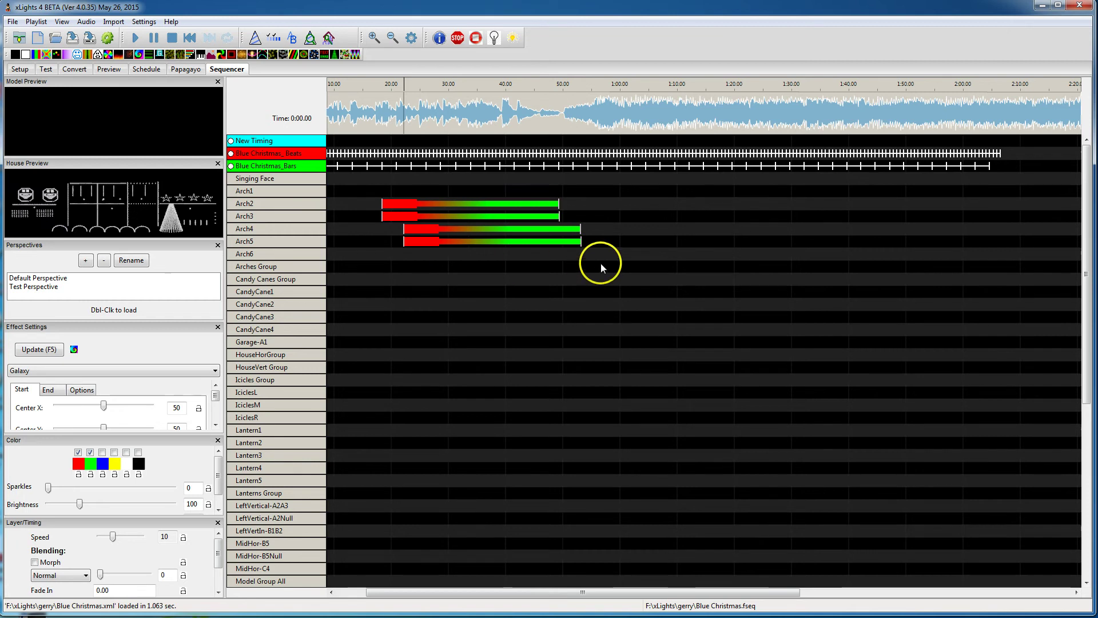
Re-enable the Bars timing grid and reselect the four arch effects.
mouse_move(601, 263)
left_mouse_down()
mouse_move(399, 187)
mouse_move(362, 184)
left_mouse_up()
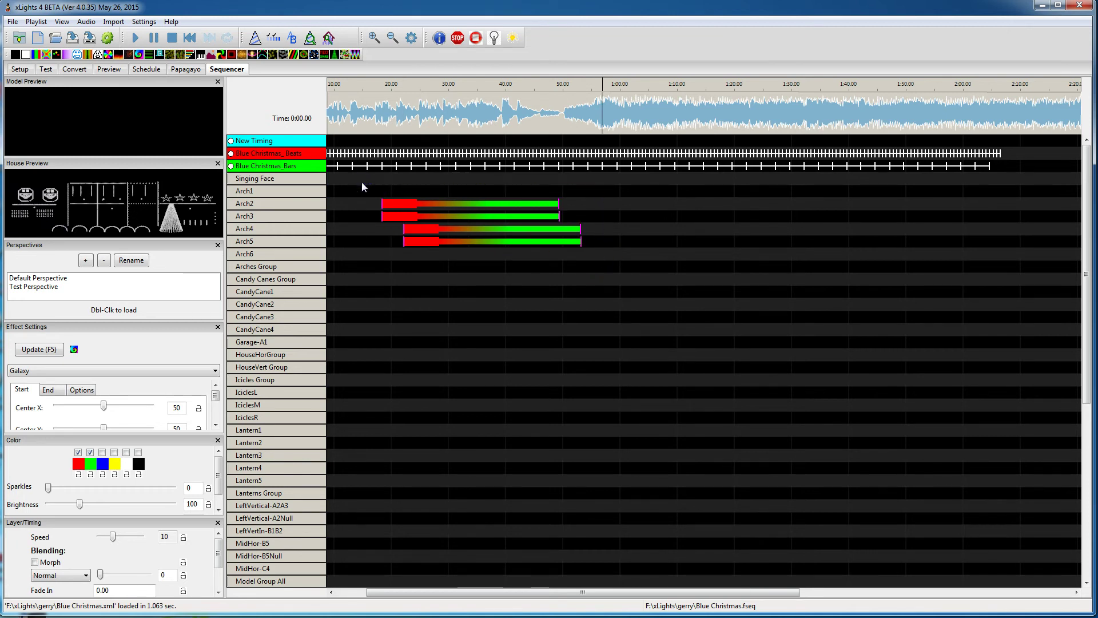
left_click(231, 166)
left_click(455, 303)
left_click(593, 280)
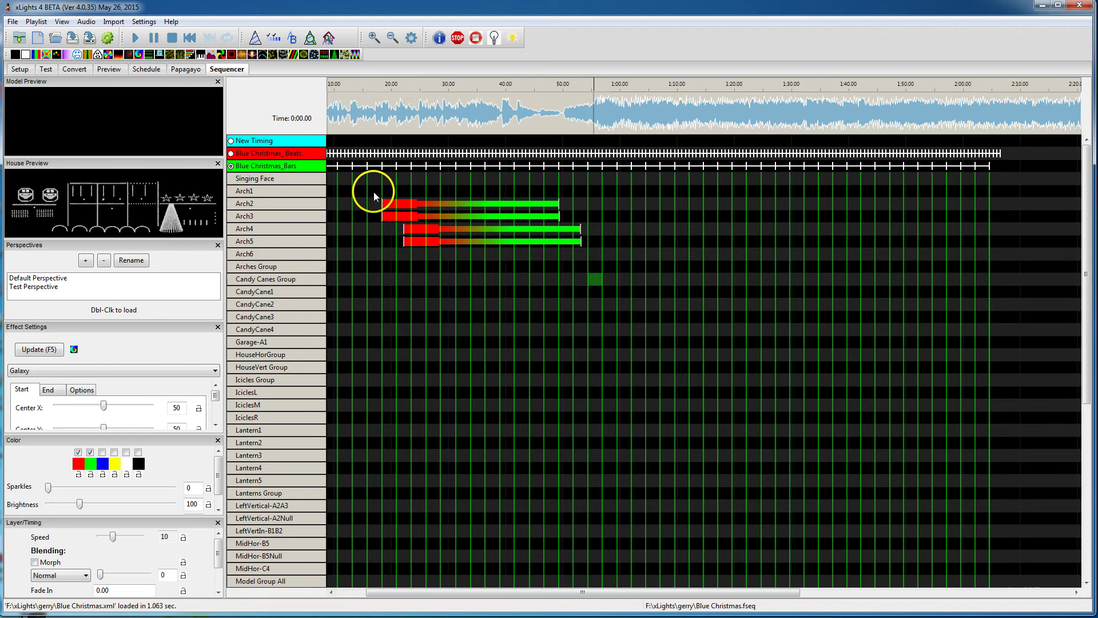
left_click_drag(375, 196, 527, 254)
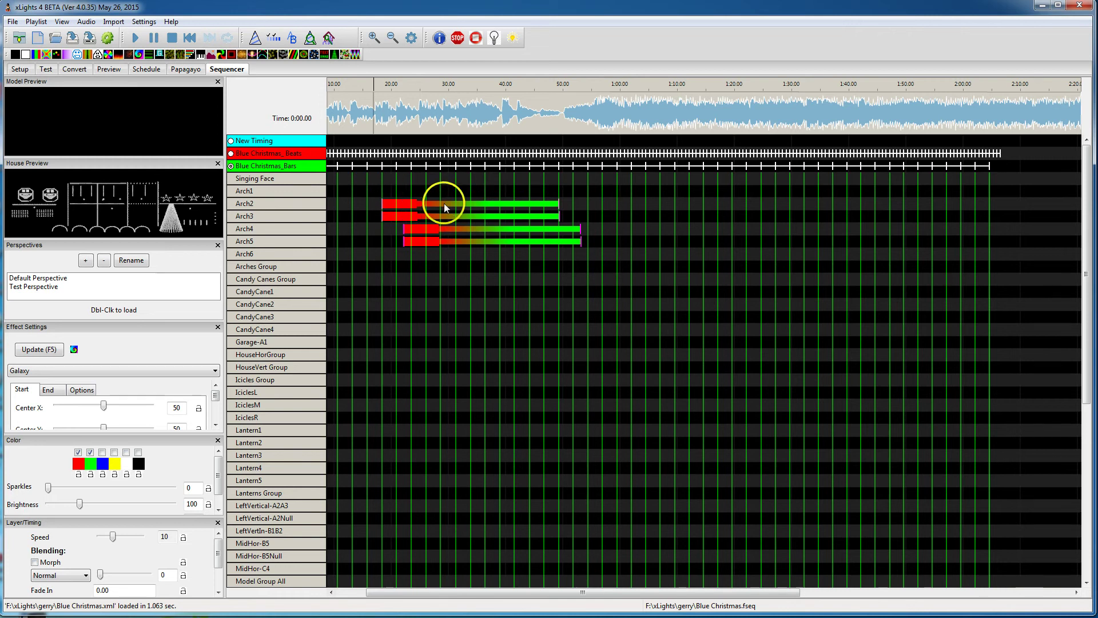
mouse_move(376, 191)
left_mouse_down()
mouse_move(595, 259)
mouse_move(411, 191)
mouse_move(429, 216)
left_mouse_up()
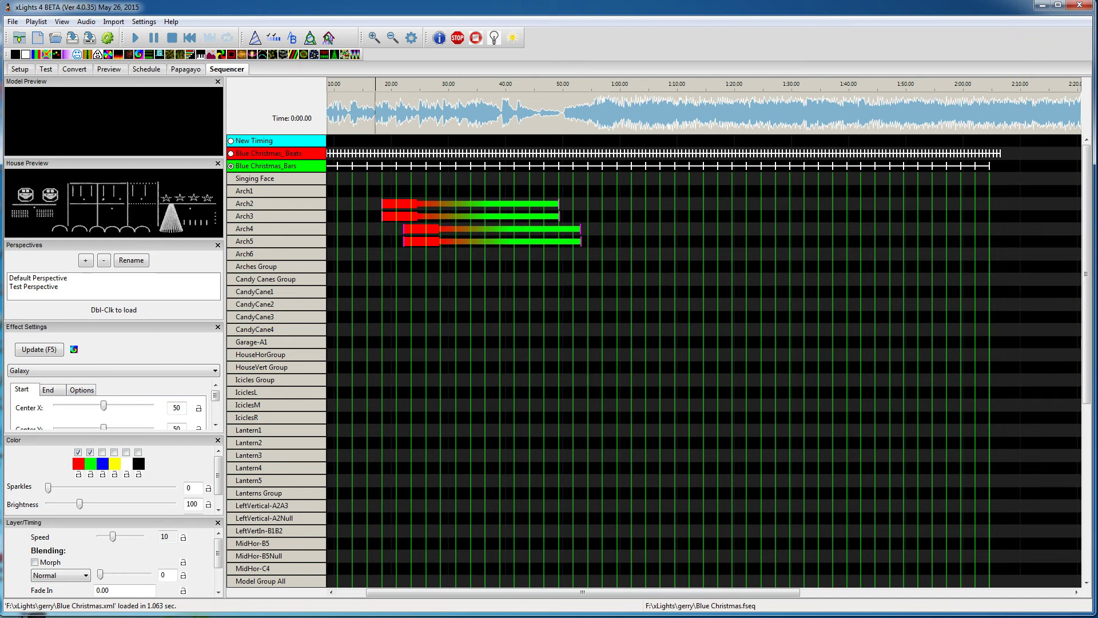
Add blue as the third colour on all four arch Galaxy effects and apply it.
left_click(449, 265)
mouse_move(589, 257)
left_mouse_down()
mouse_move(593, 248)
mouse_move(522, 221)
mouse_move(371, 190)
left_mouse_up()
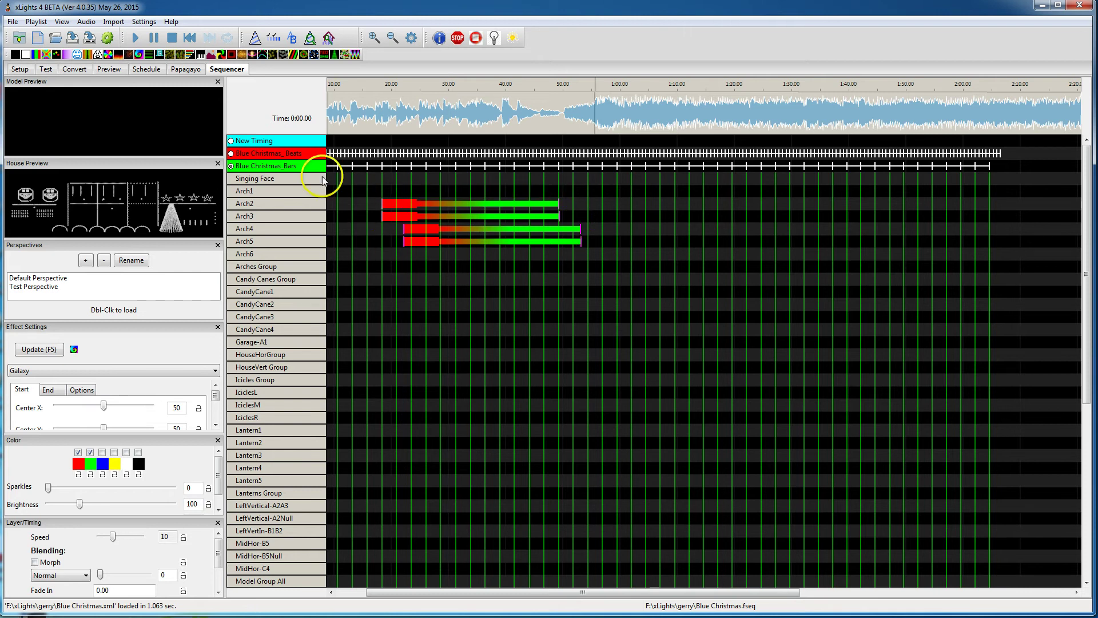
left_click(231, 166)
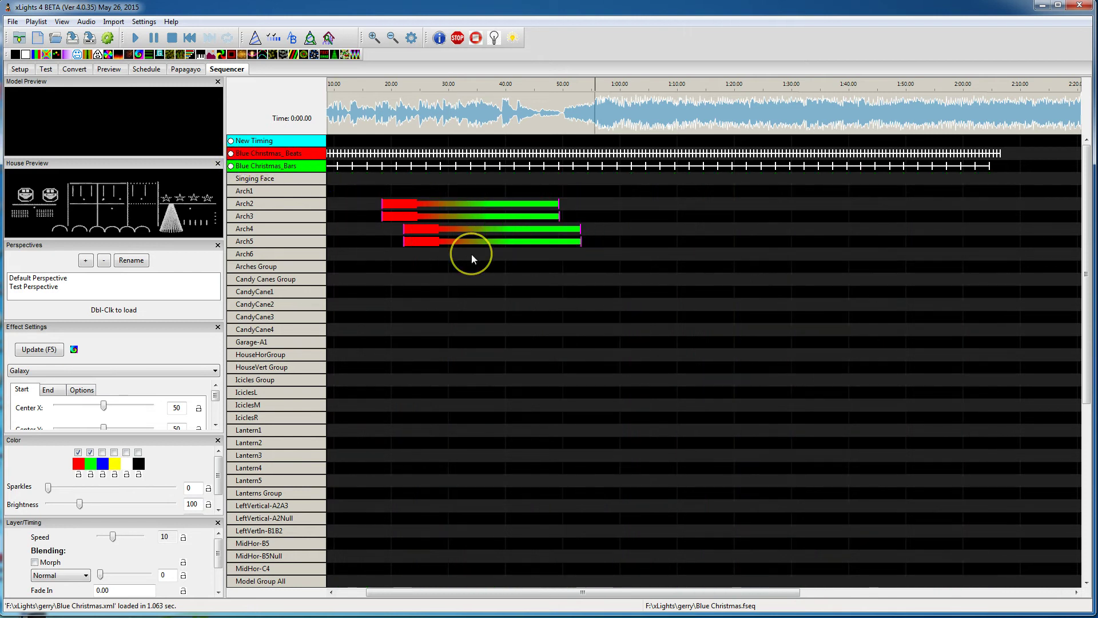
left_click(102, 452)
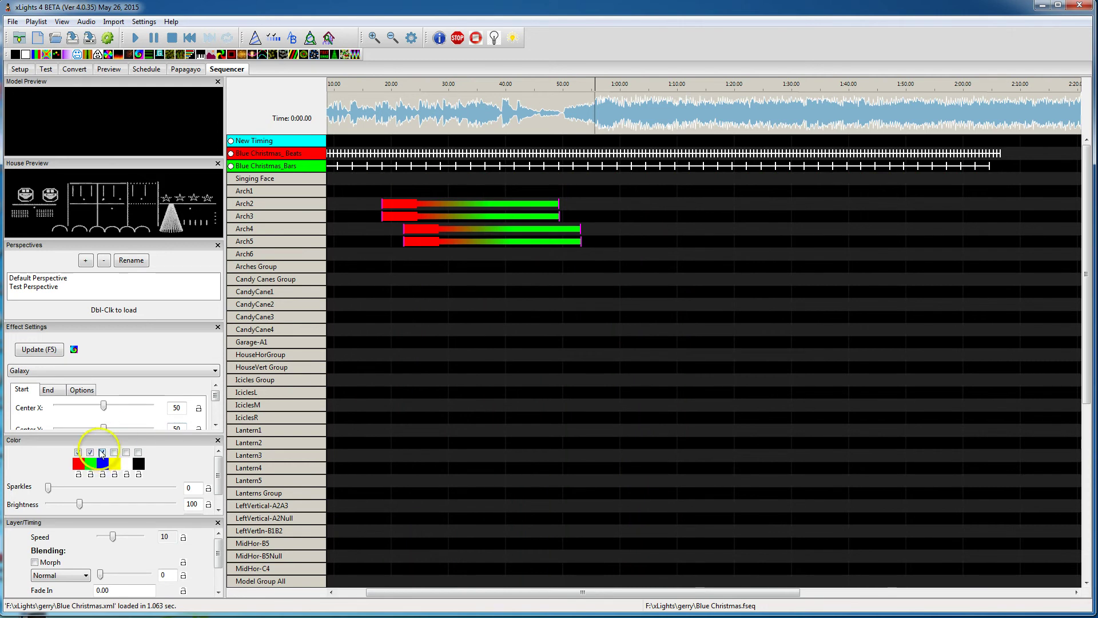
left_click(38, 350)
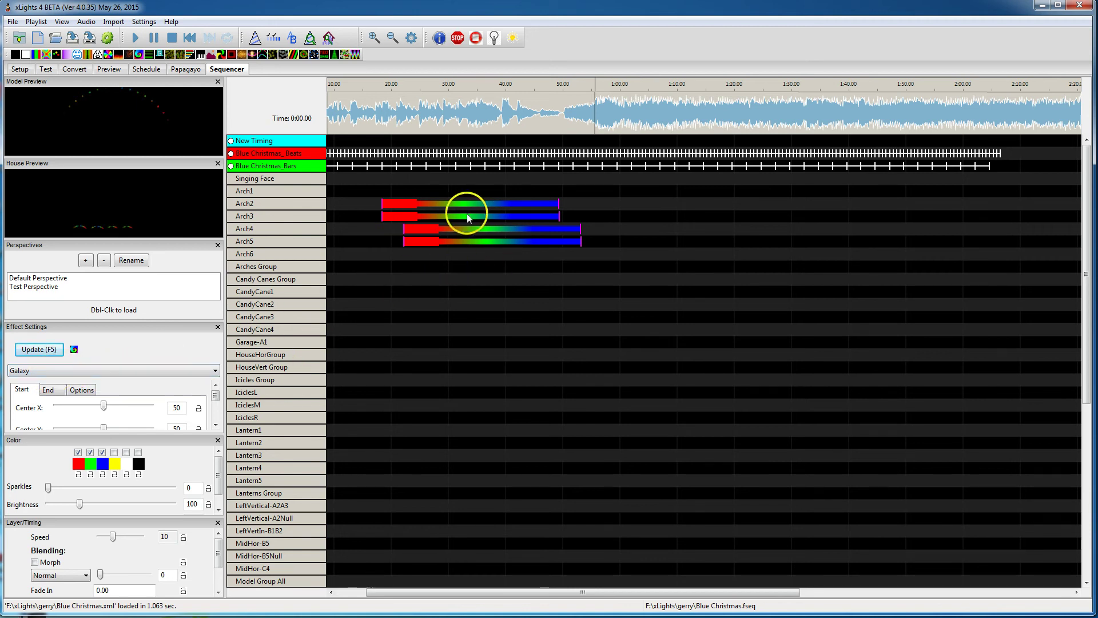
Change the four arch effects to Morph and lengthen the Morph head duration.
left_click(191, 55)
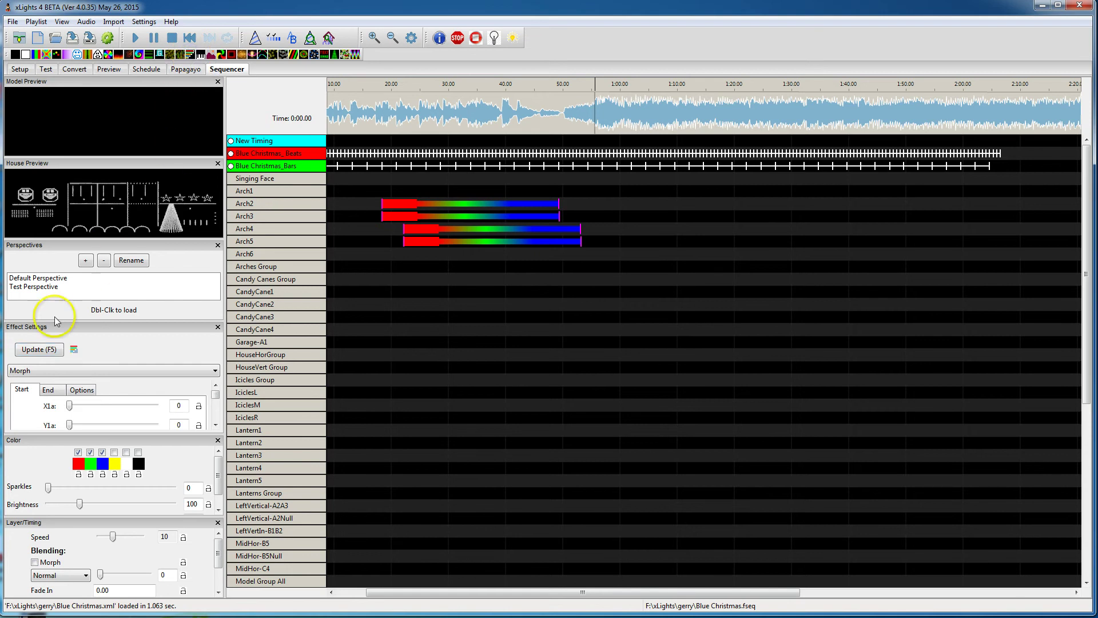
left_click(38, 351)
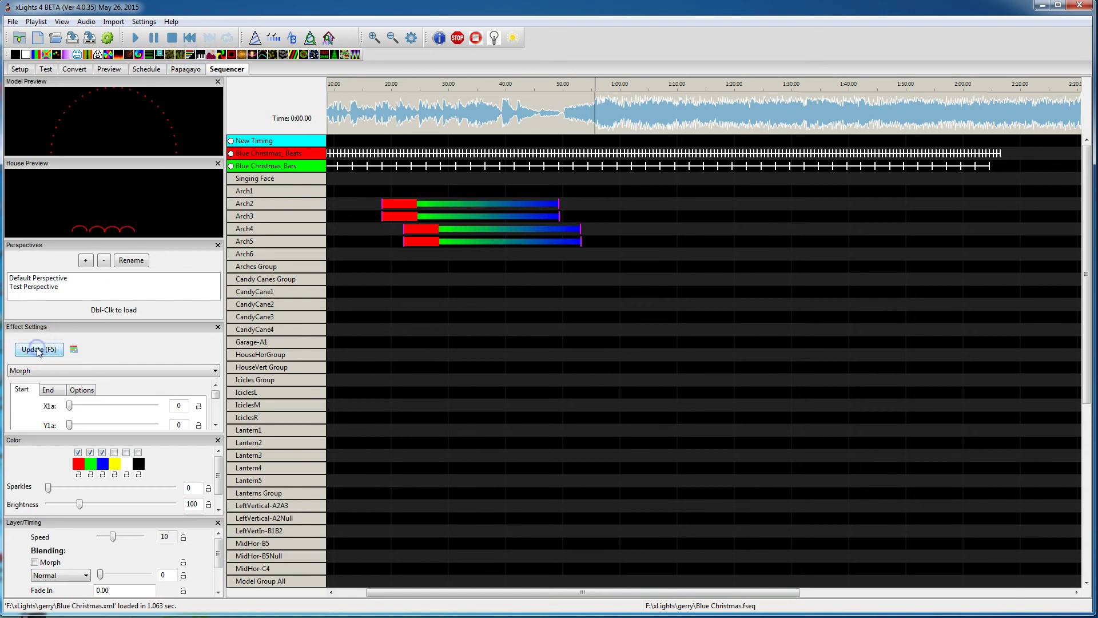
left_click(82, 390)
left_click_drag(86, 407, 115, 405)
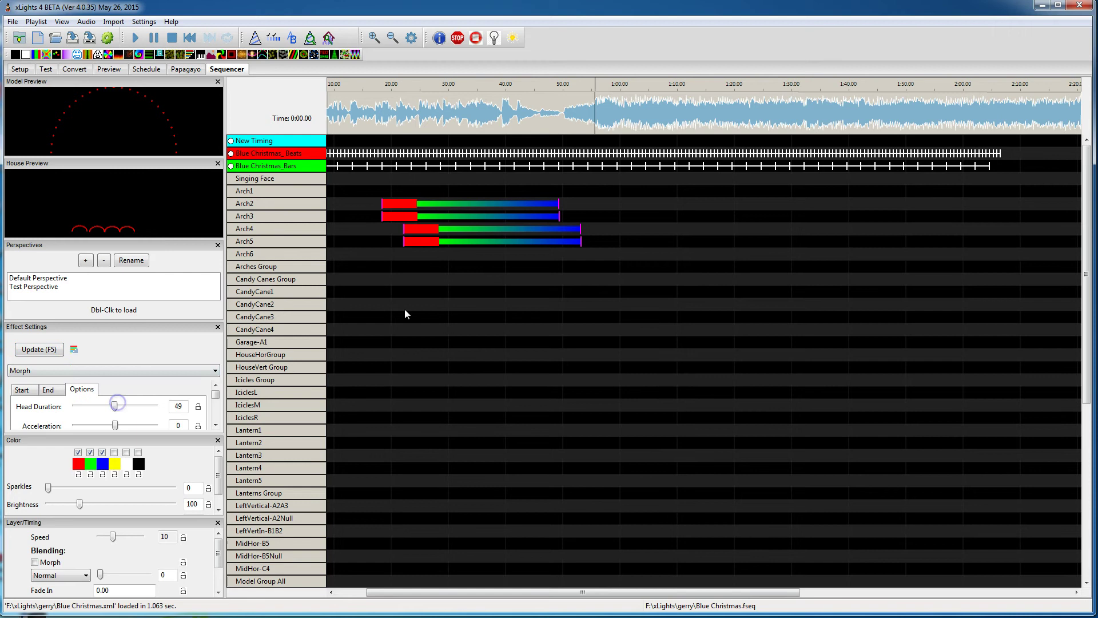
left_click(36, 349)
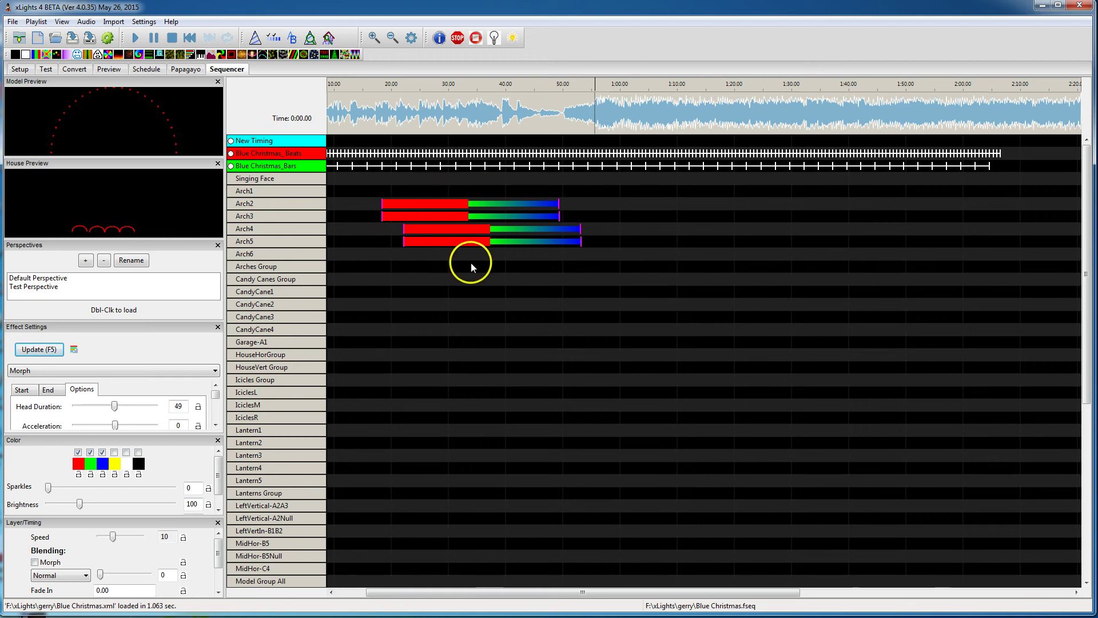
Add yellow as a fourth colour to the Arch4 and Arch5 effects.
left_click(604, 266)
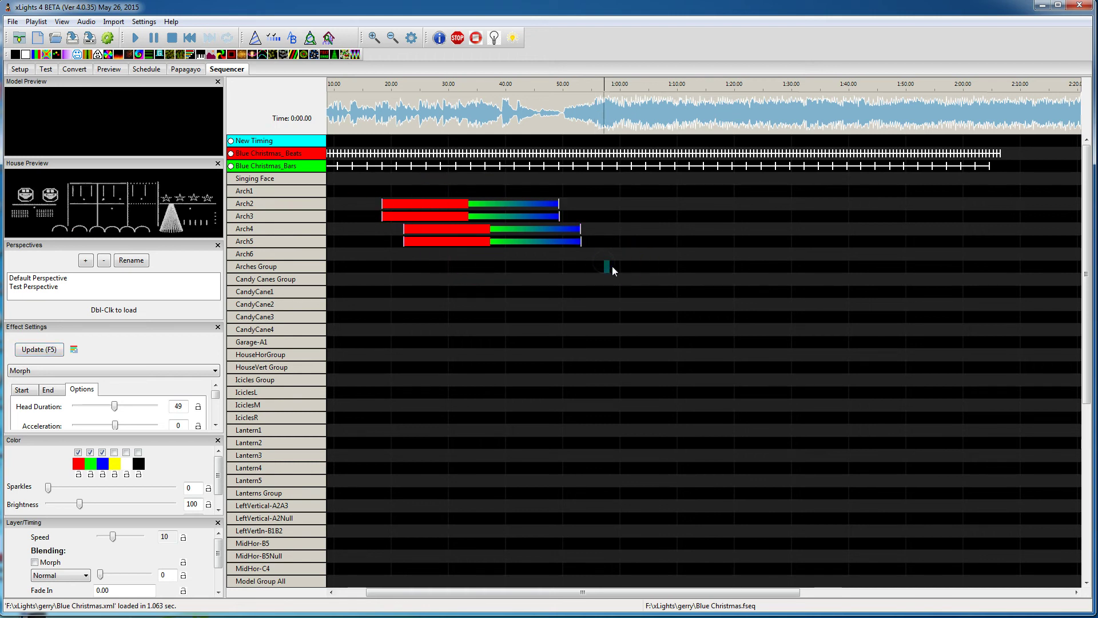
left_click_drag(509, 229, 393, 233)
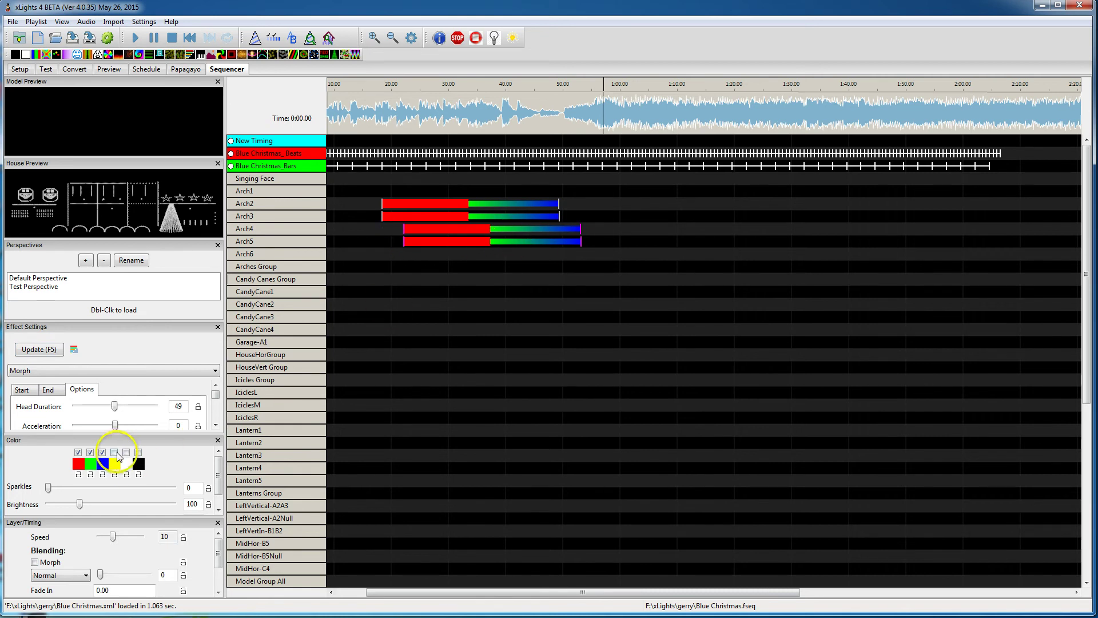
left_click(114, 451)
left_click(38, 348)
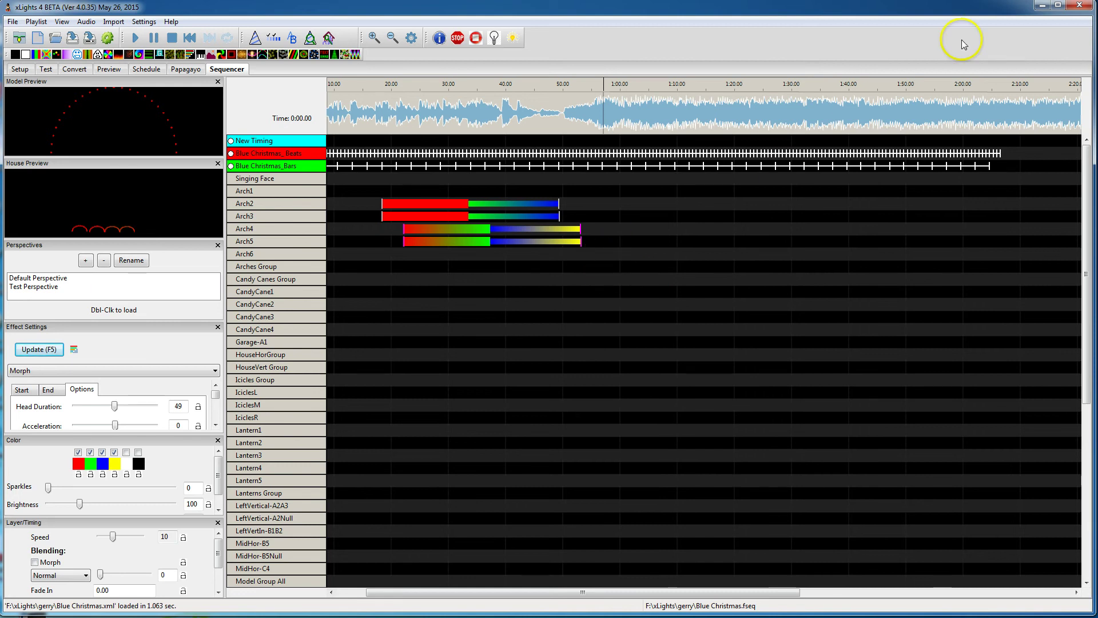
Open a saved sequence .xml file from the gerry folder in the sequencer.
left_click(1042, 8)
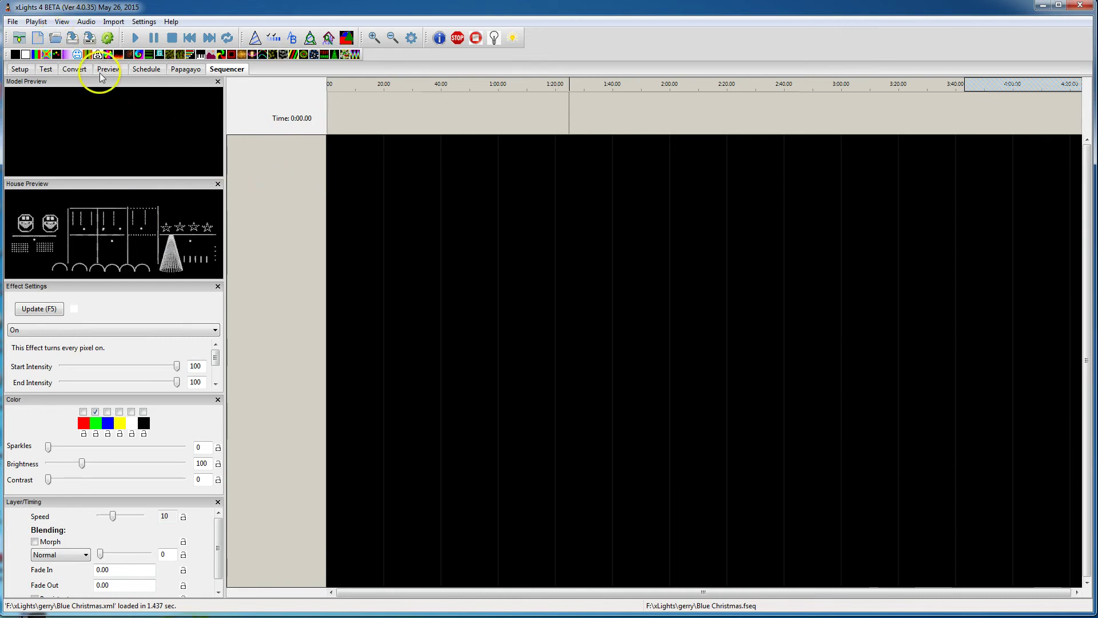
left_click(56, 39)
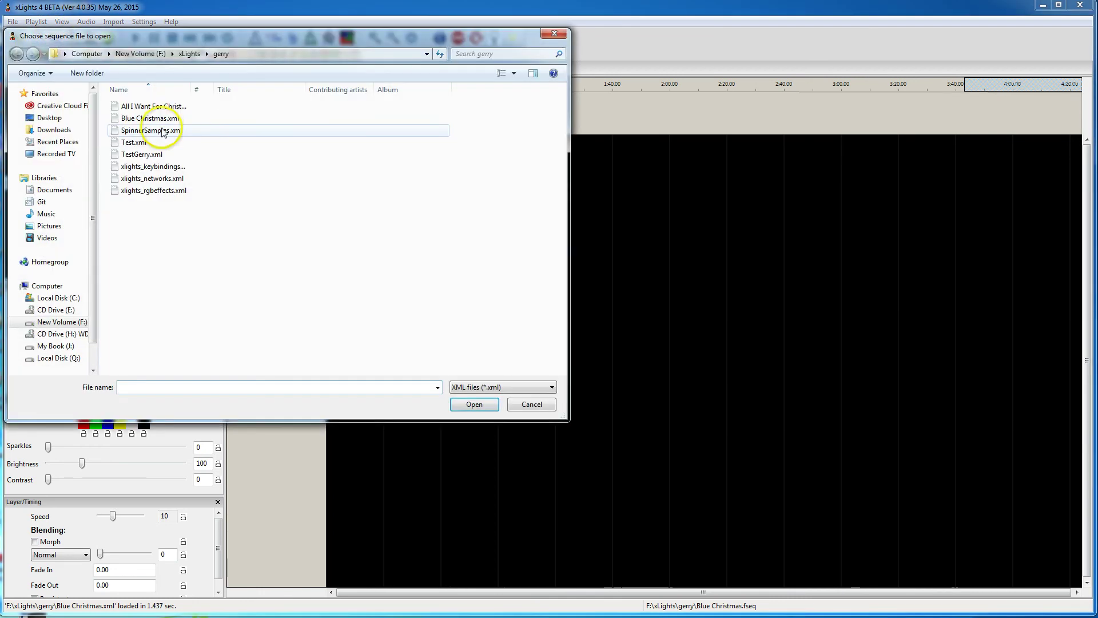
left_click(127, 114)
double_click(127, 114)
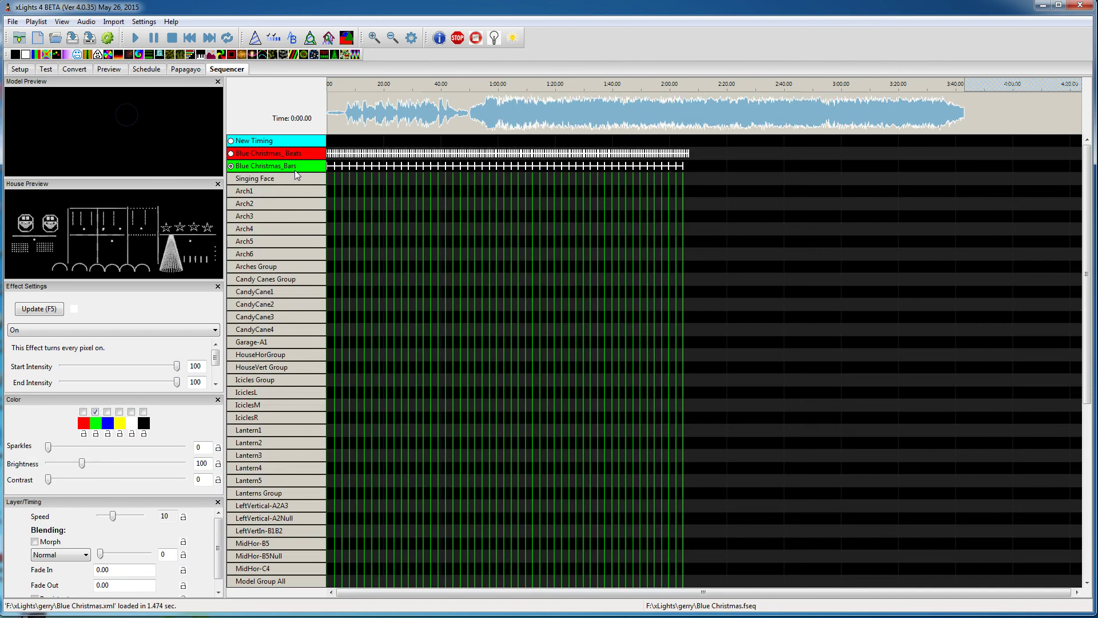
Activate the Blue Christmas_Bars timing track and select trial cells across the arch rows.
left_click_drag(342, 183, 383, 197)
scroll(382, 197, "up", 1)
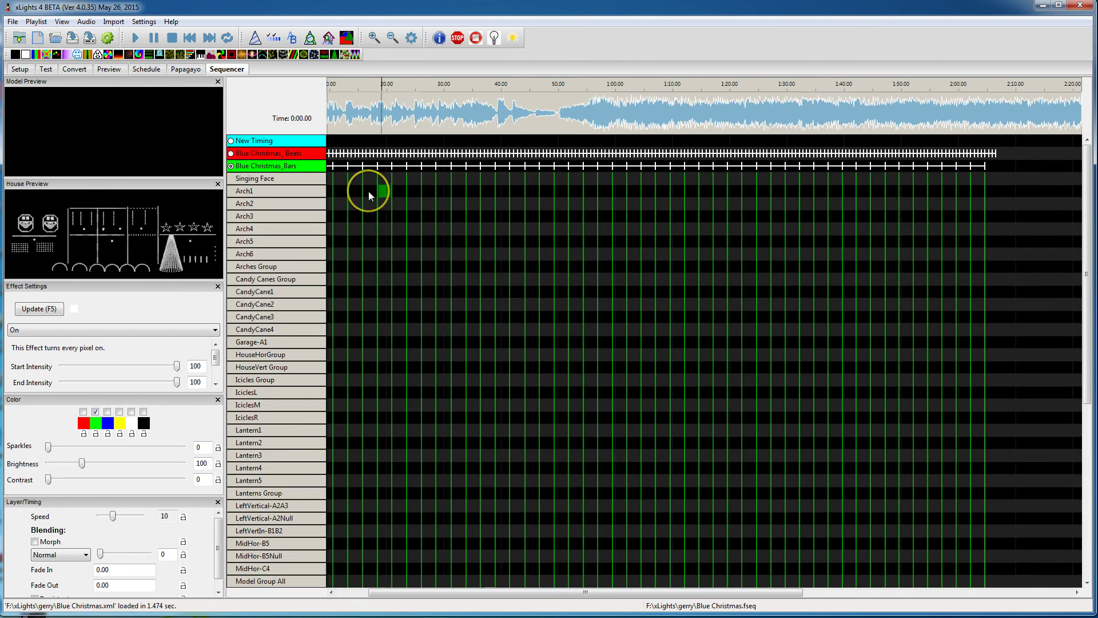
left_click(231, 165)
mouse_move(363, 190)
left_mouse_down()
mouse_move(595, 321)
mouse_move(736, 424)
mouse_move(372, 191)
mouse_move(749, 448)
left_mouse_up()
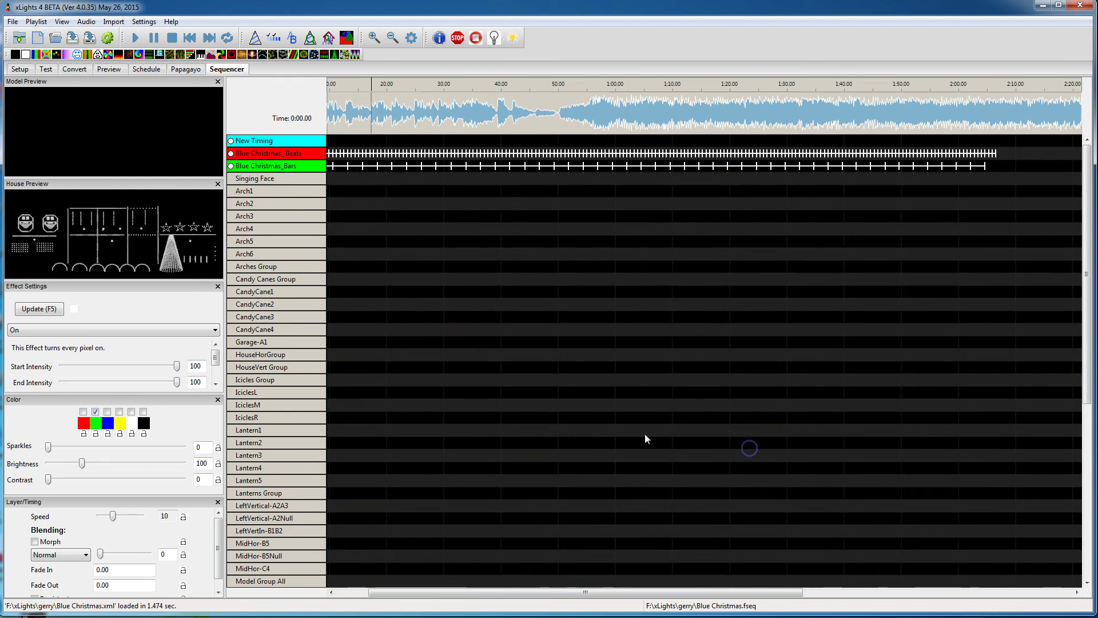
left_click(231, 166)
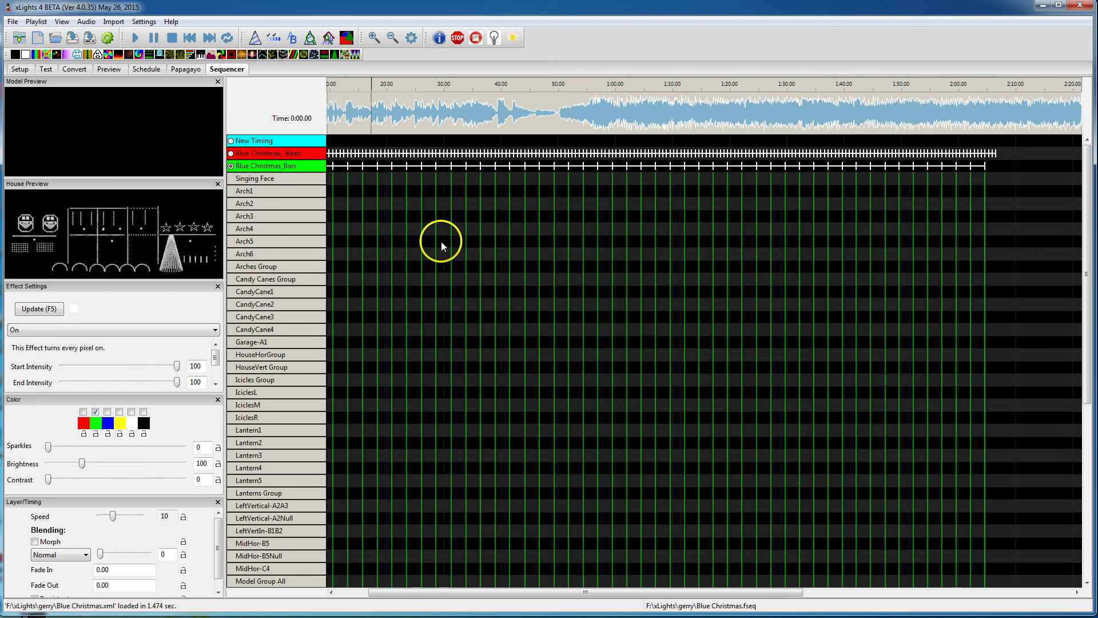
left_click_drag(387, 193, 453, 206)
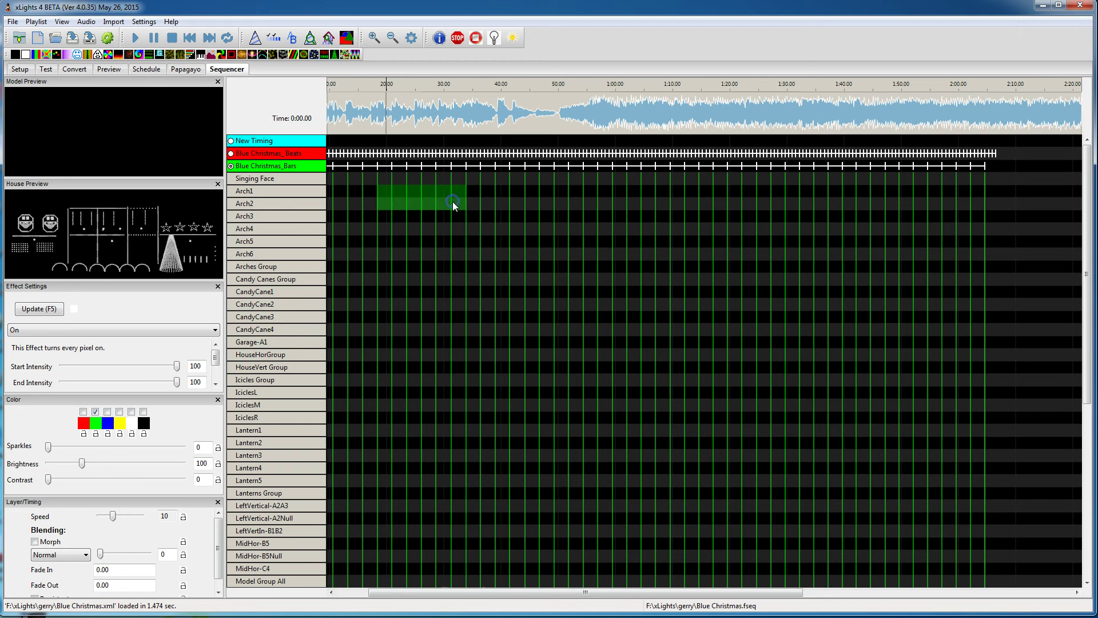
Try beat timing, then return to bars and select Arch1 to Arches Group from 20 s to 1:00.
left_click(231, 154)
left_click(396, 205)
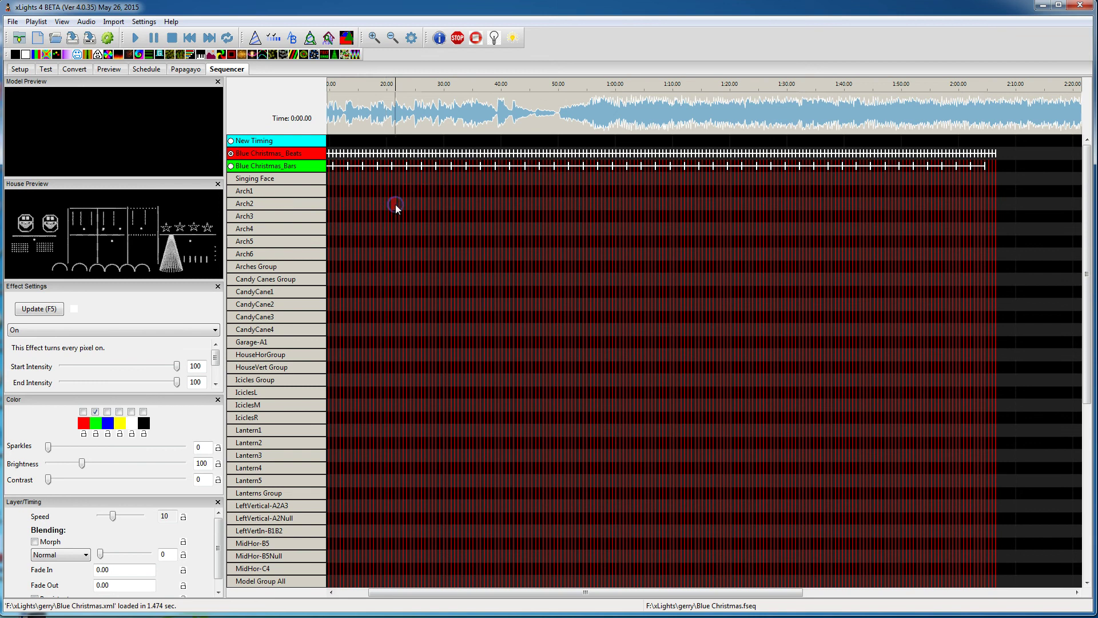
scroll(396, 204, "up", 3)
left_click_drag(399, 194, 625, 262)
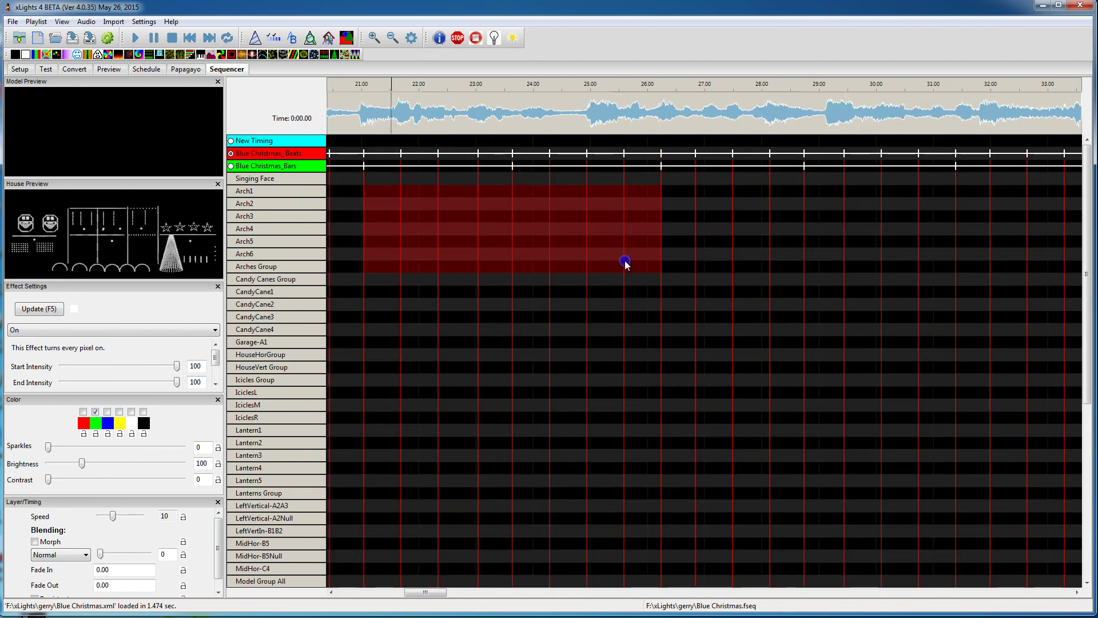
left_click(231, 165)
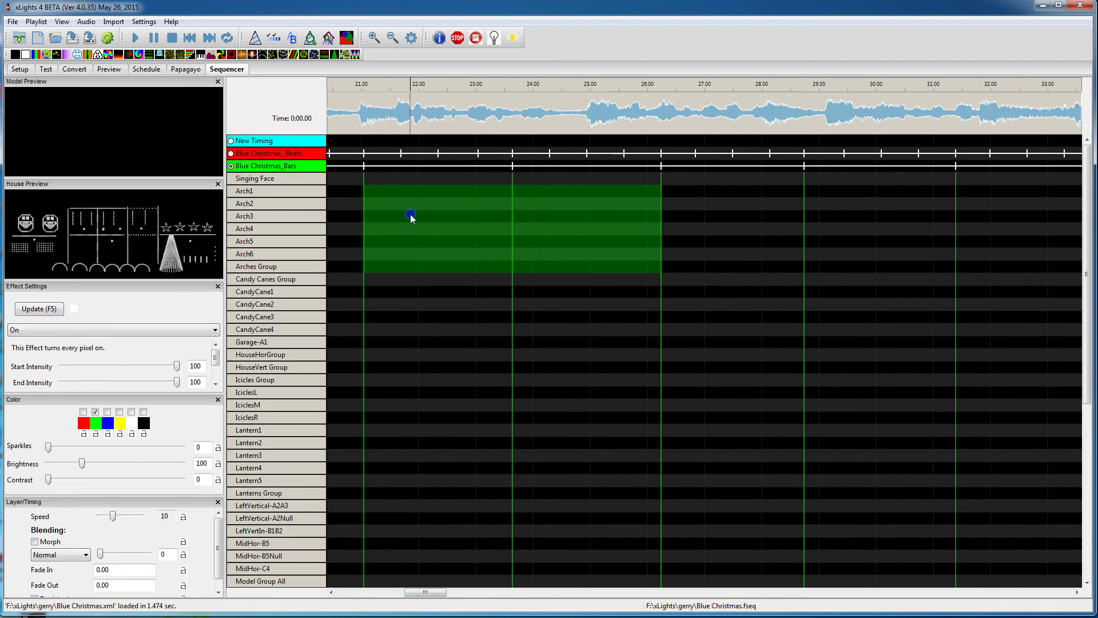
left_click_drag(388, 192, 436, 241)
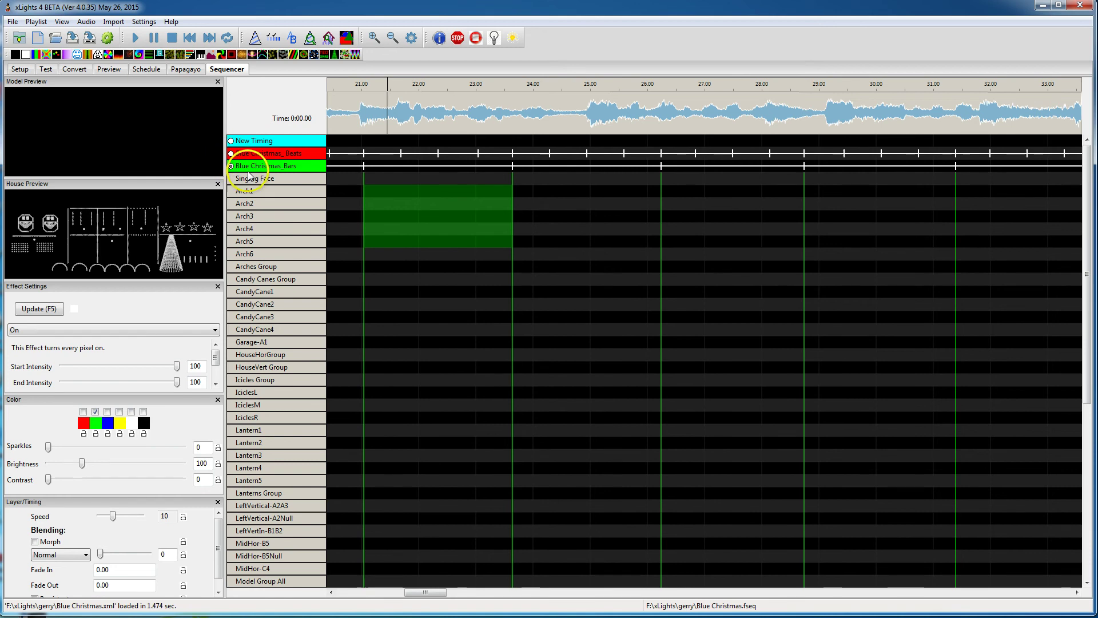
scroll(437, 232, "down", 4)
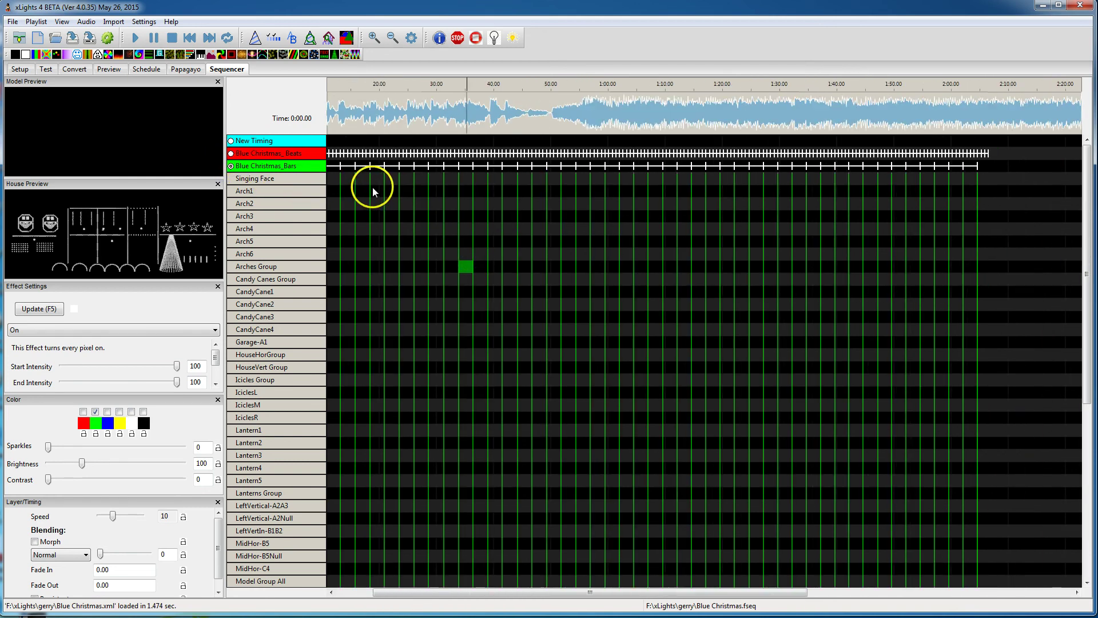
left_click_drag(378, 193, 598, 275)
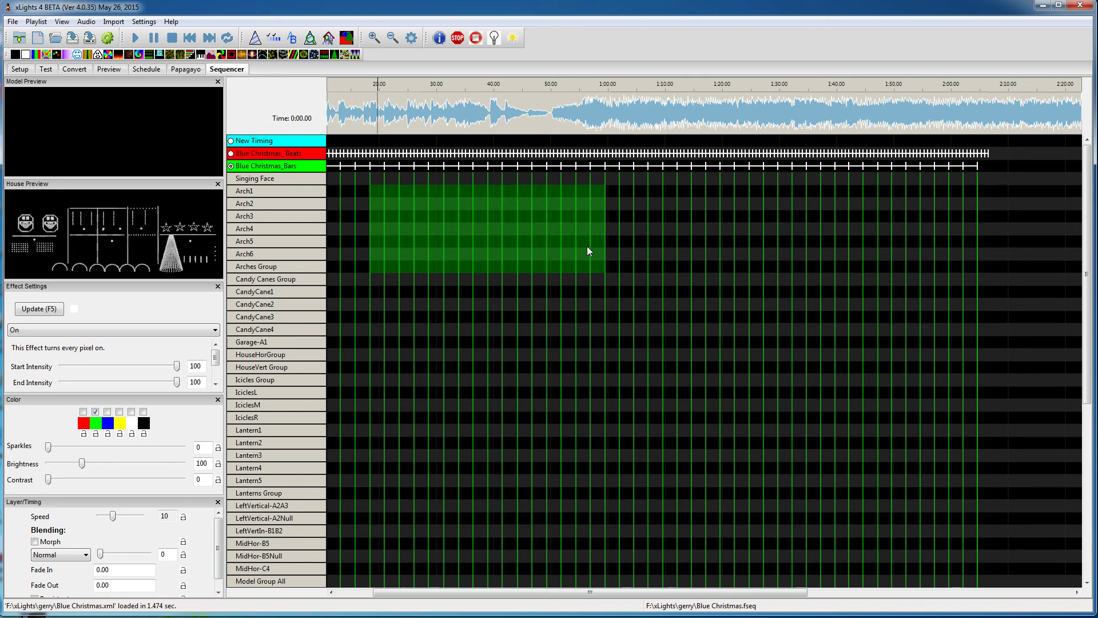
Fill the block with On effects ramping up from intensity 0, coloured red.
key("ctrl+v")
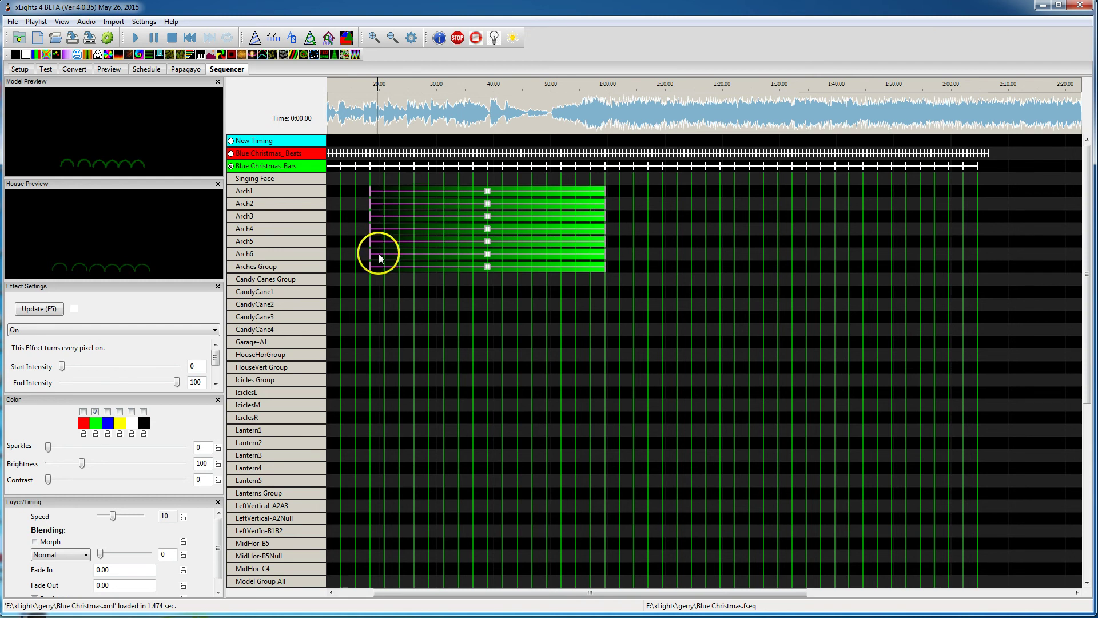
left_click(83, 412)
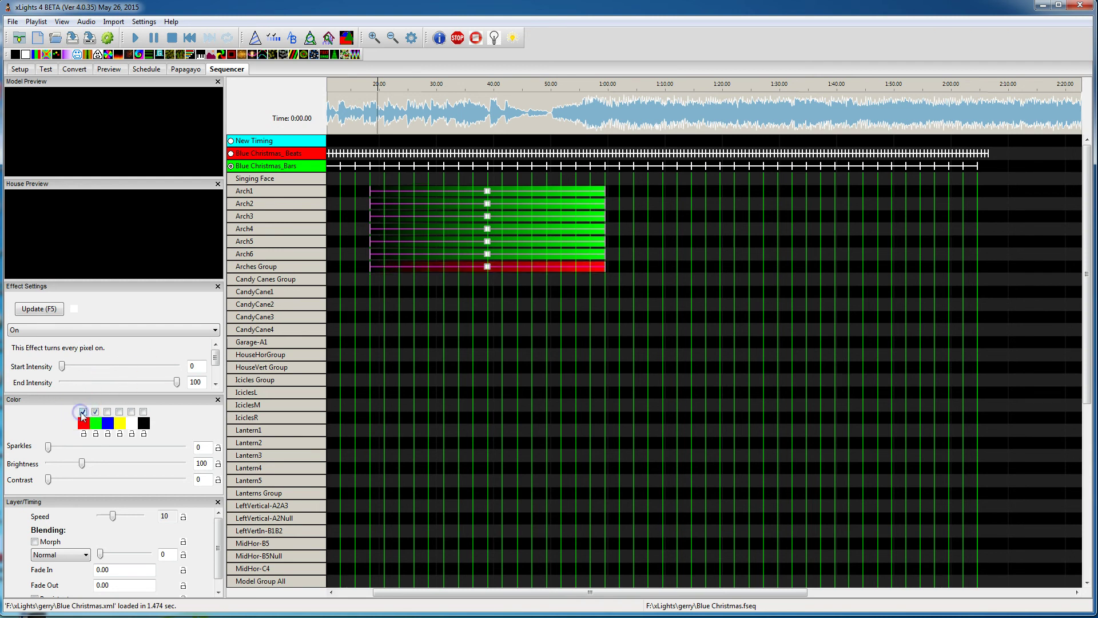
left_click(42, 311)
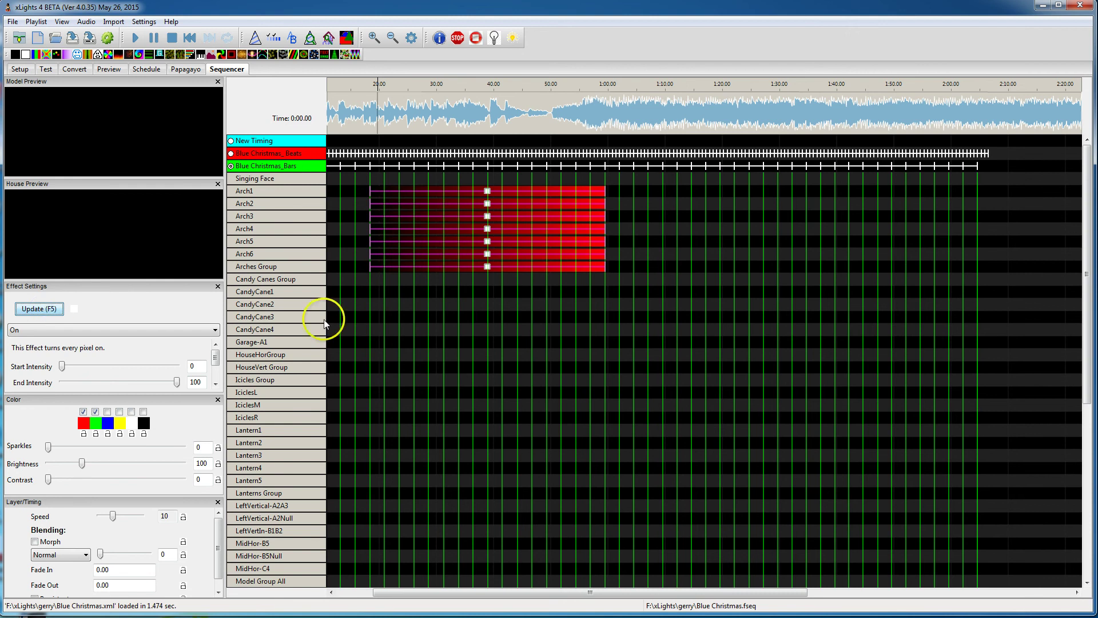
Cascade the red ramps and add green fading On effects on the arches at 1:30–1:55.
left_click(608, 264)
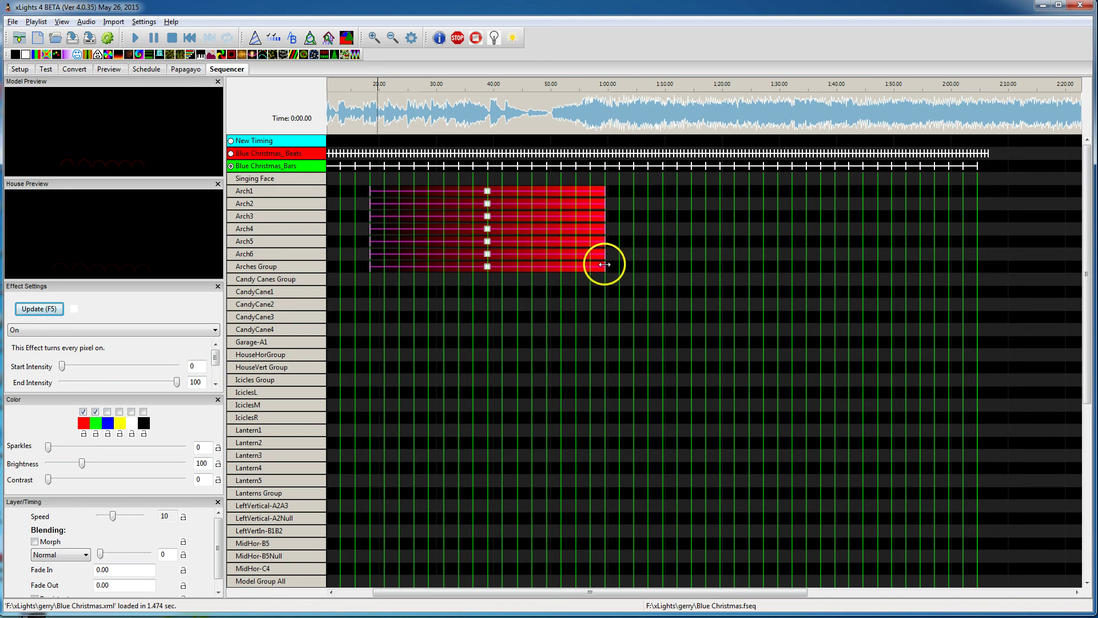
left_click_drag(605, 264, 747, 278)
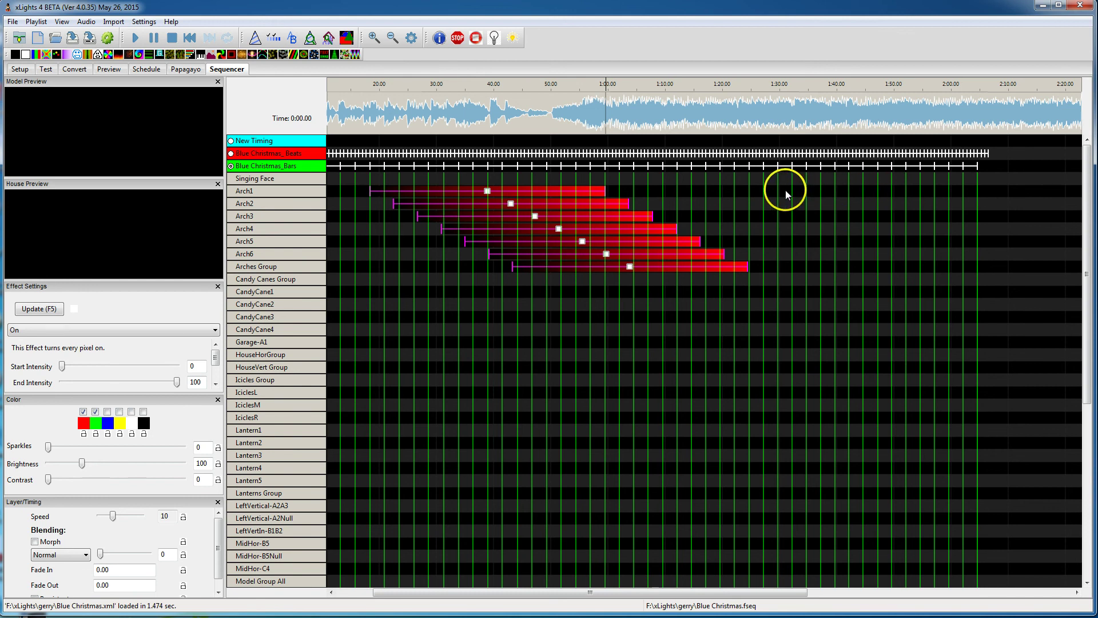
left_click_drag(786, 194, 917, 265)
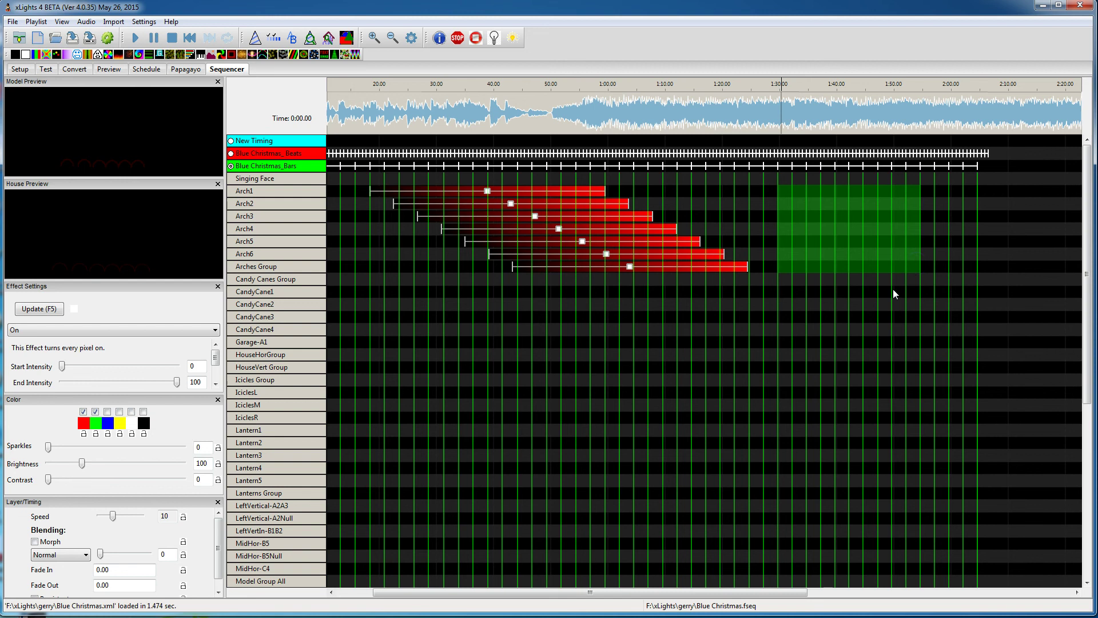
key("ctrl+v")
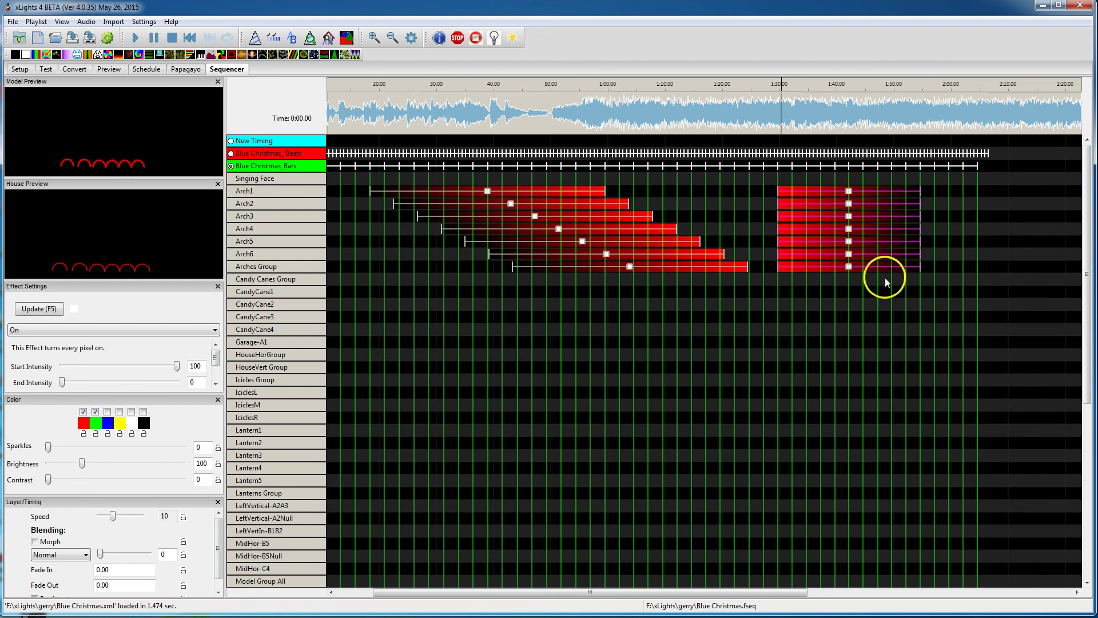
left_click(83, 411)
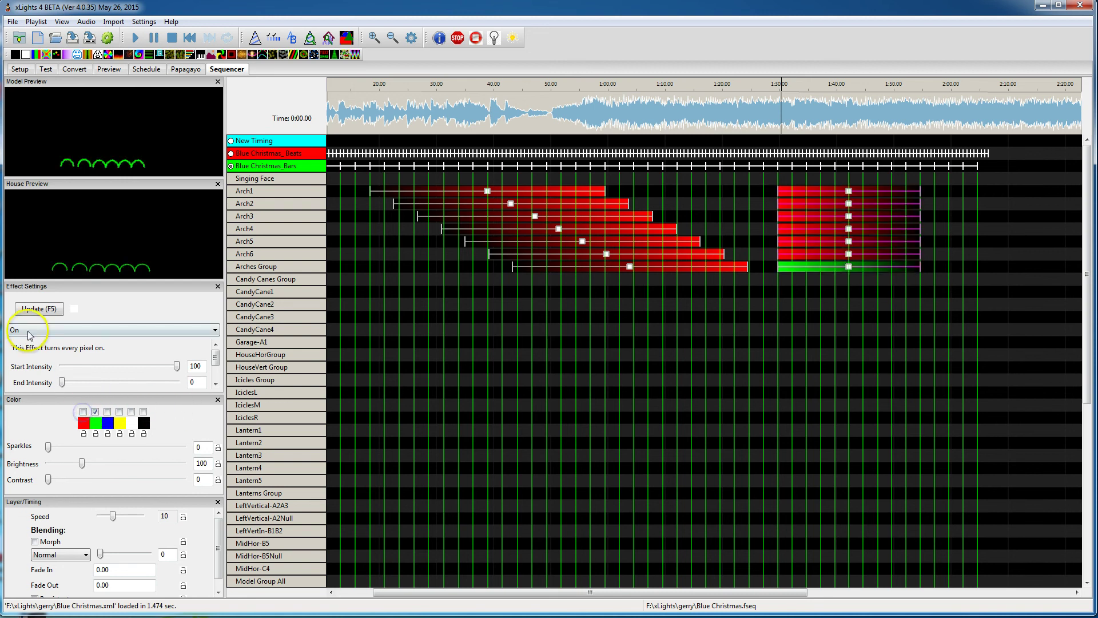
left_click(39, 309)
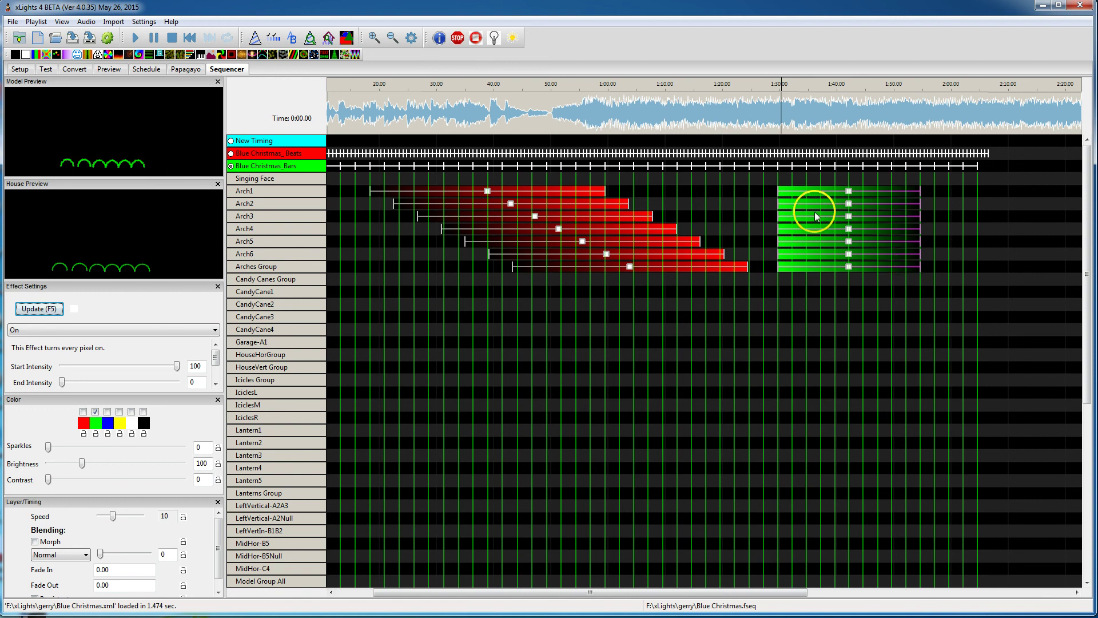
Stagger the green effects' ends and move the group earlier to about 1:08.
left_click(779, 190)
left_click(924, 275)
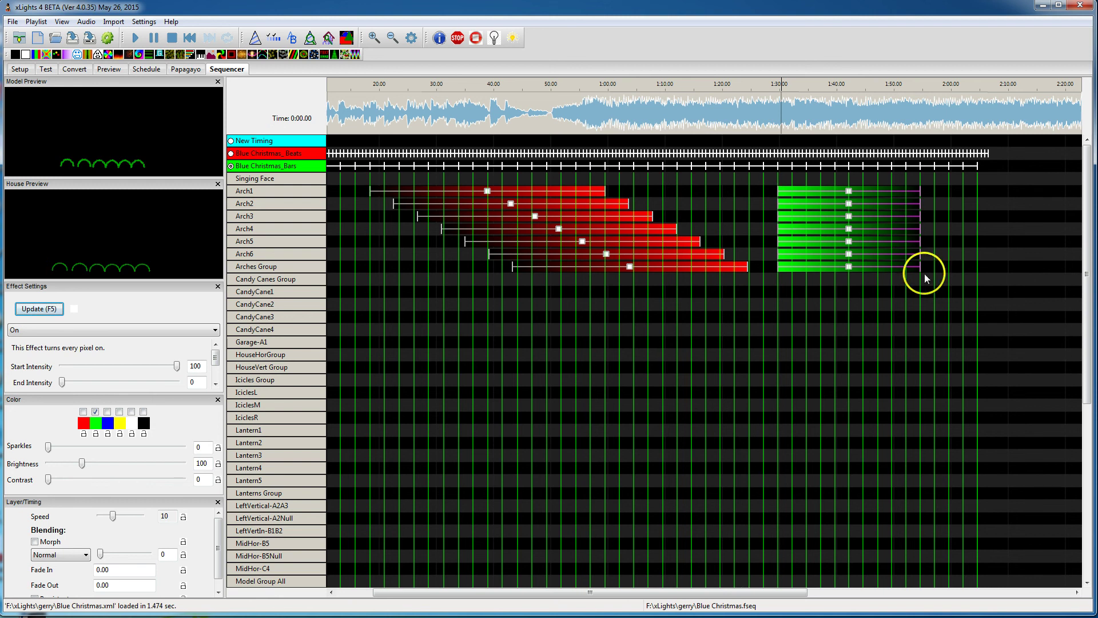
left_click_drag(919, 266, 1021, 266)
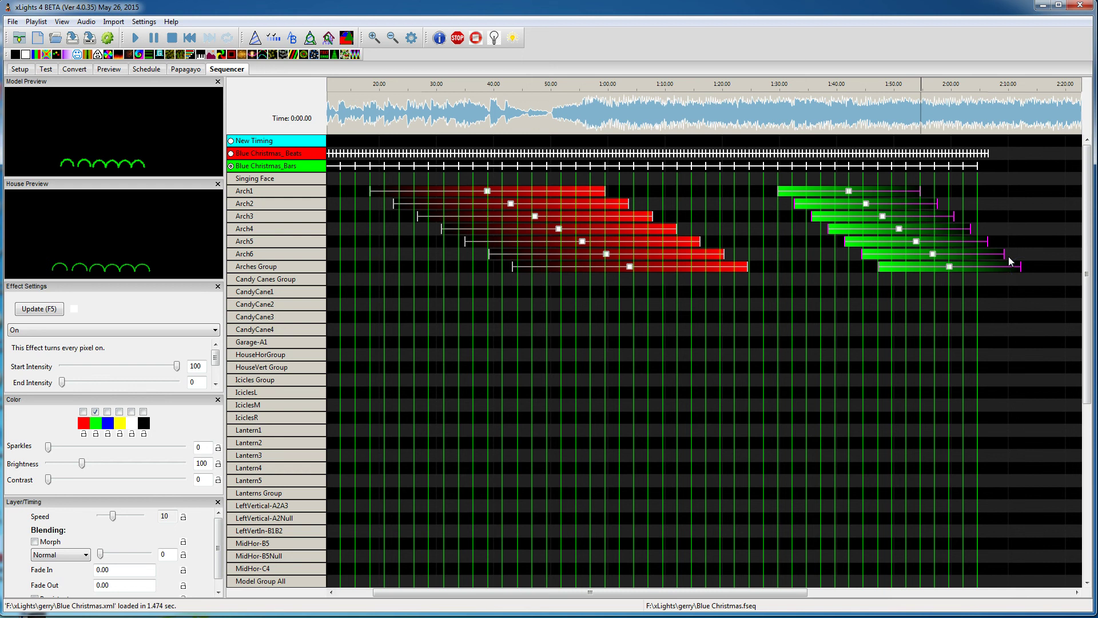
left_click(778, 191)
left_click_drag(779, 191, 653, 192)
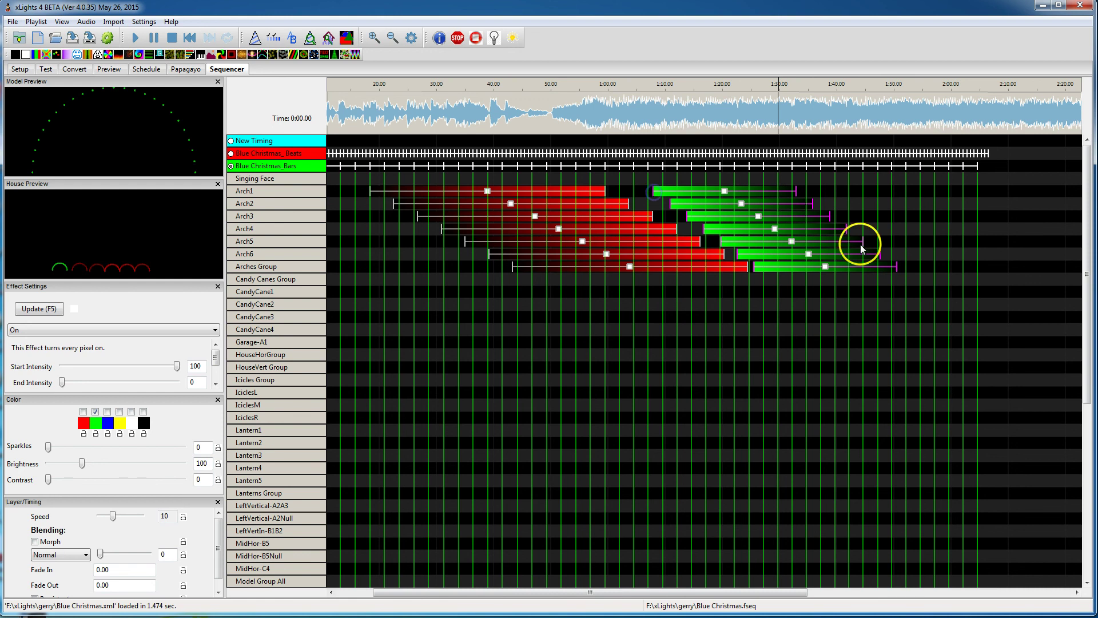
left_click_drag(895, 265, 945, 266)
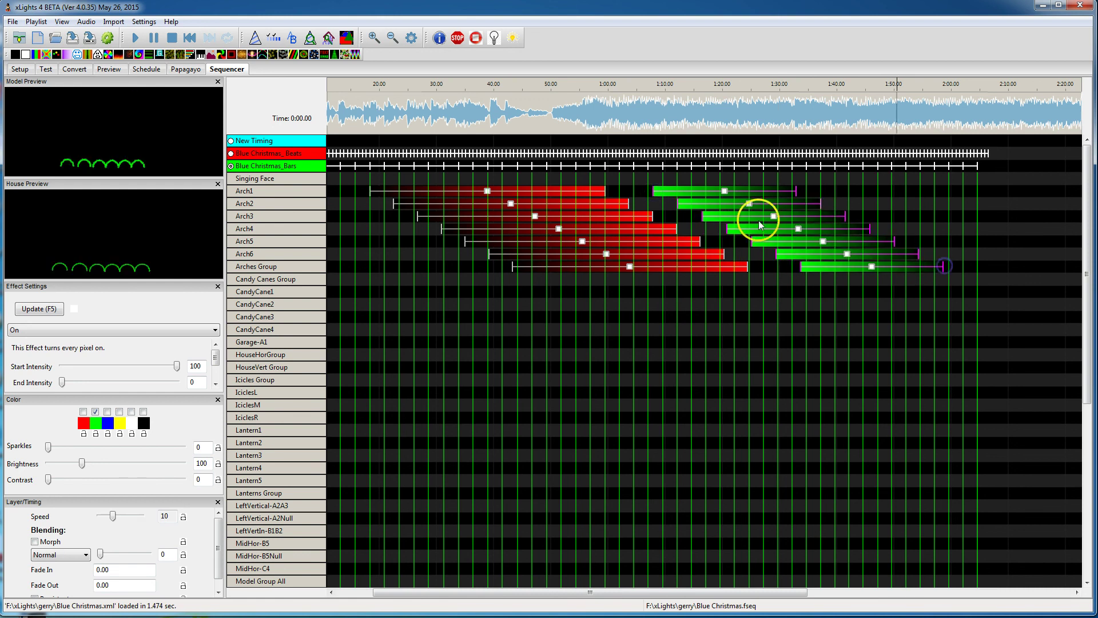
left_click(657, 190)
Fine-tune the green fan so each arch's green begins where its red ramp ends.
left_click(912, 267)
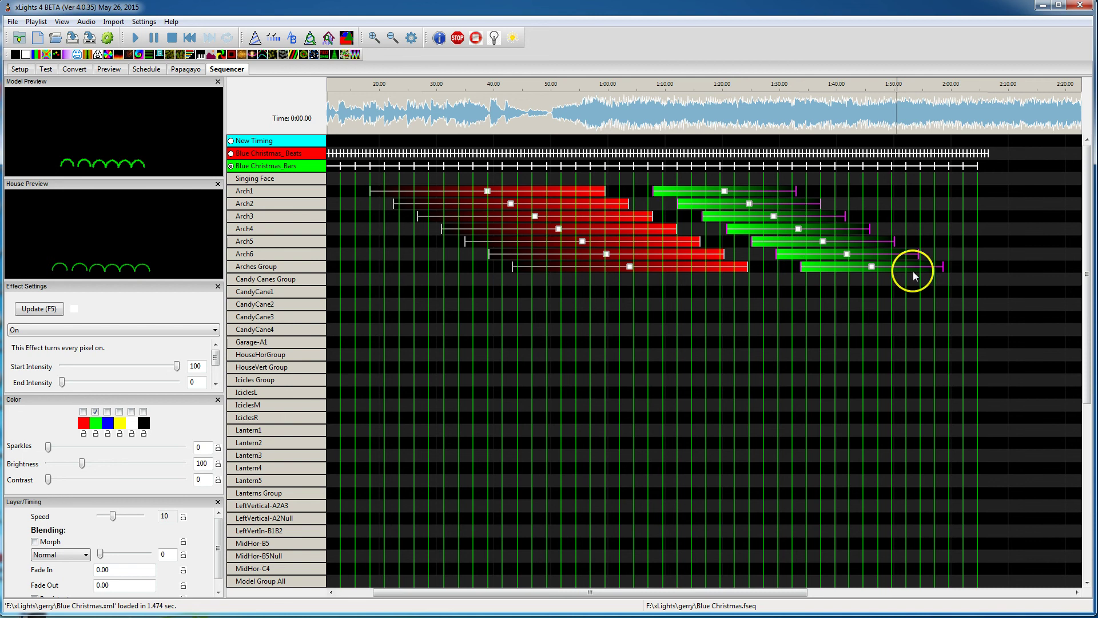
left_click(944, 263)
left_click_drag(942, 263, 950, 267)
left_click(670, 217)
mouse_move(654, 189)
left_mouse_down()
mouse_move(608, 189)
mouse_move(662, 213)
mouse_move(652, 203)
mouse_move(664, 221)
mouse_move(649, 222)
mouse_move(773, 268)
mouse_move(743, 271)
left_mouse_up()
left_click(647, 204)
left_click_drag(658, 221, 662, 218)
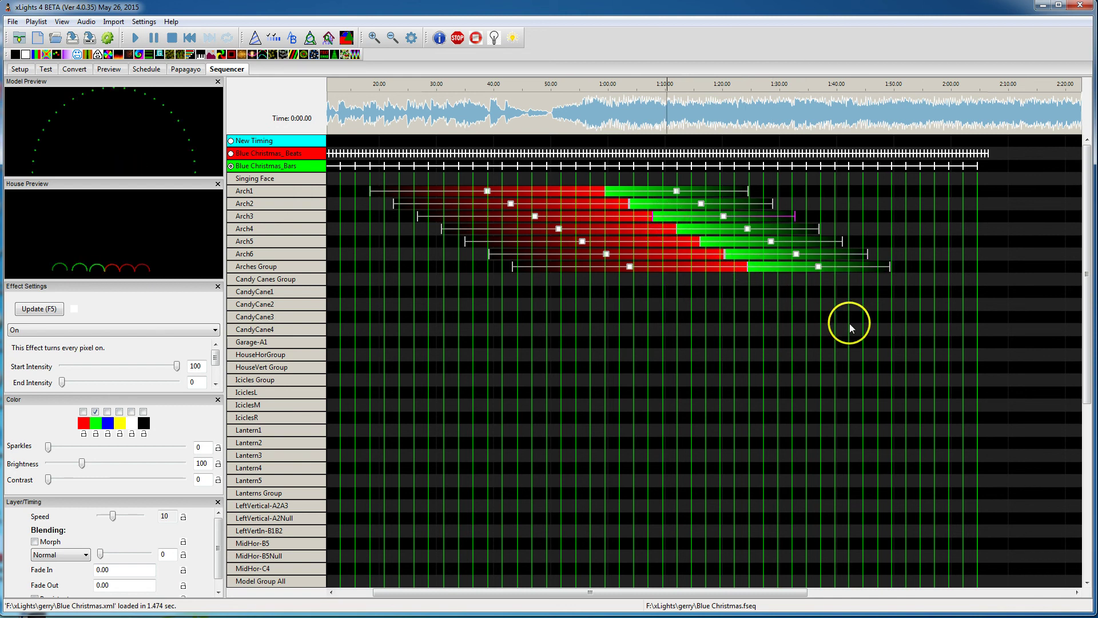
Delete the arch ramps and stagger long green On effects from Arch1 to CandyCane1.
left_click(893, 285)
left_click(915, 289)
left_click_drag(915, 289, 350, 188)
key("Delete")
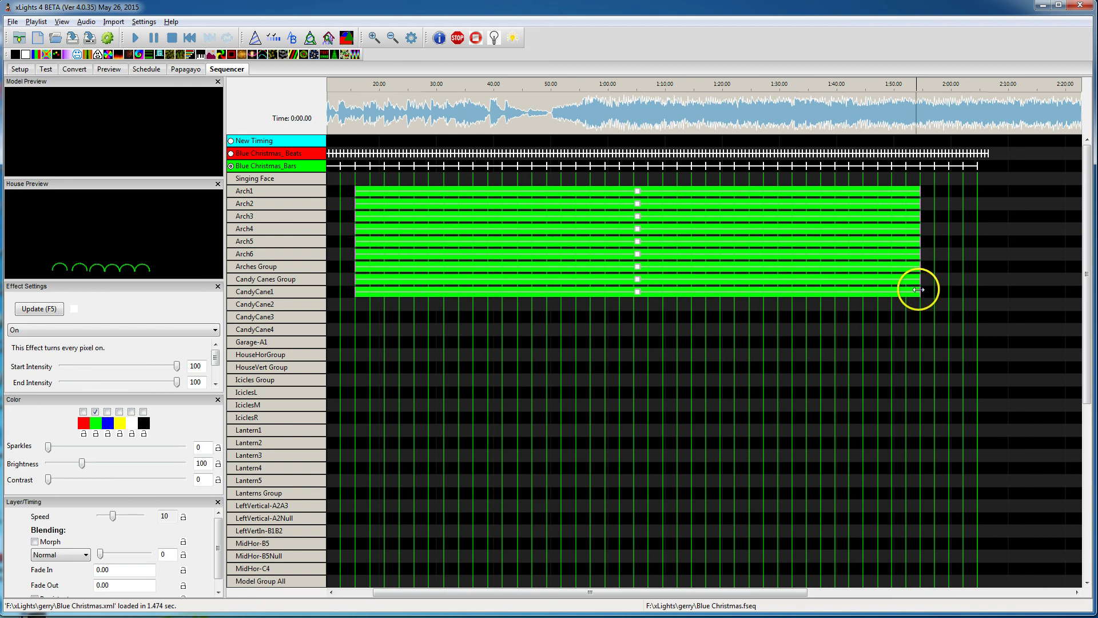
left_click_drag(921, 290, 1018, 293)
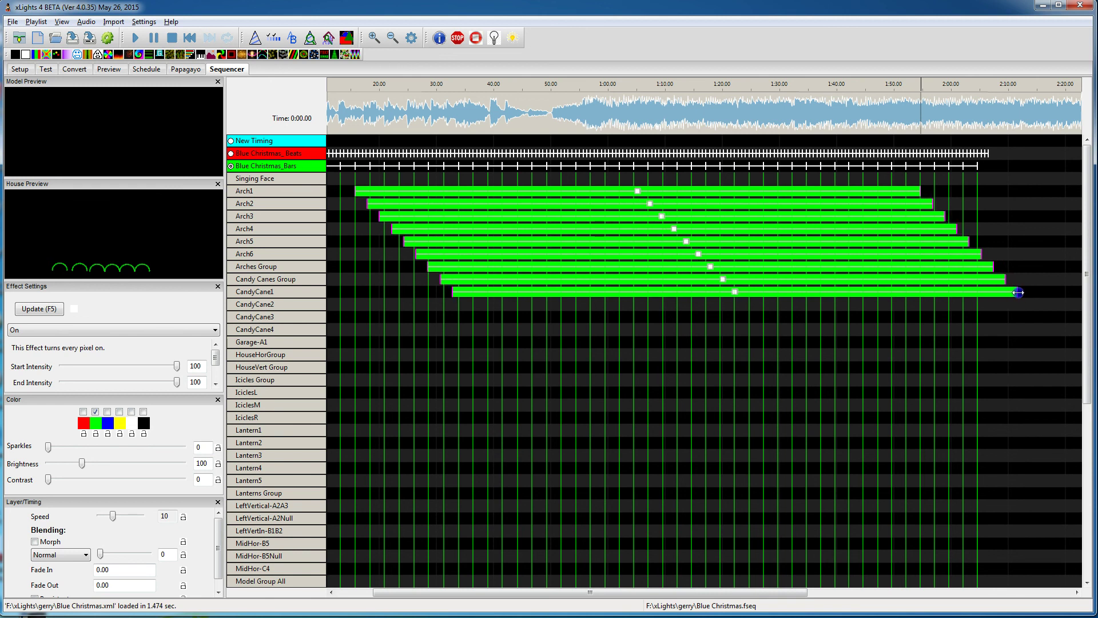
left_click(687, 293)
Add green On effects on CandyCane4 through HouseVert Group, then place a Galaxy effect in a later block.
mouse_move(377, 329)
left_mouse_down()
mouse_move(554, 397)
mouse_move(625, 391)
mouse_move(486, 367)
left_mouse_up()
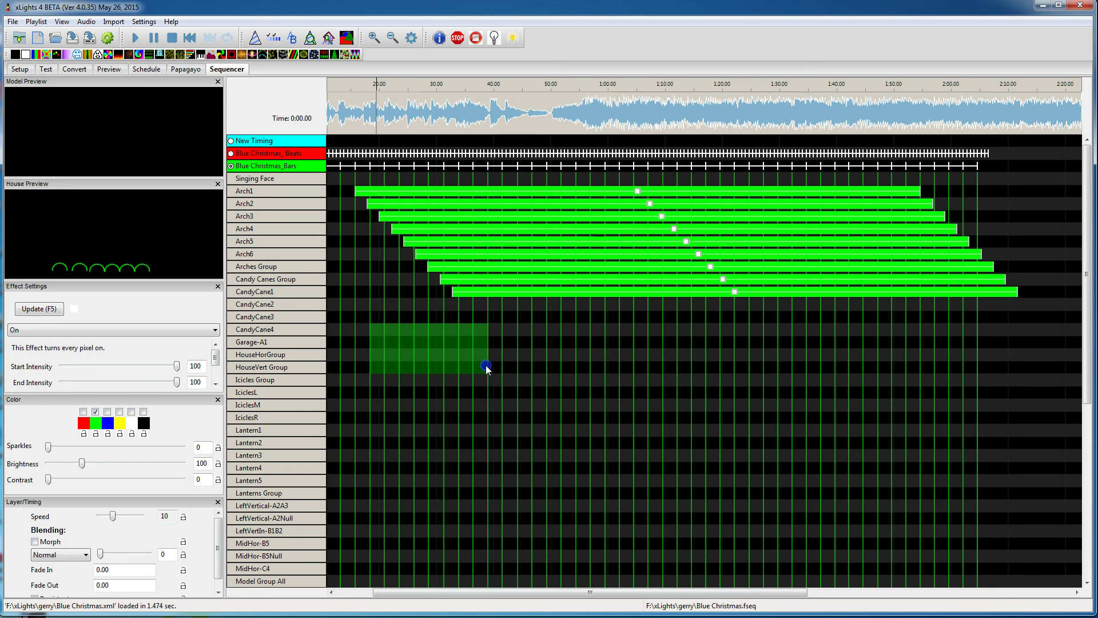
left_click_drag(486, 365, 486, 365)
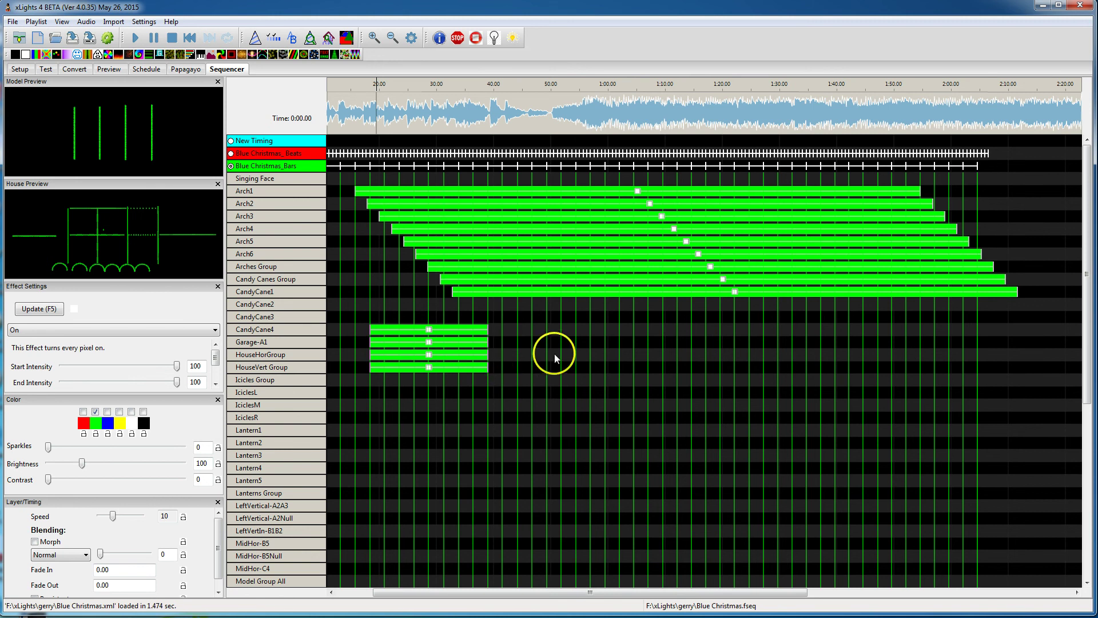
mouse_move(541, 331)
left_mouse_down()
mouse_move(620, 380)
mouse_move(743, 380)
left_mouse_up()
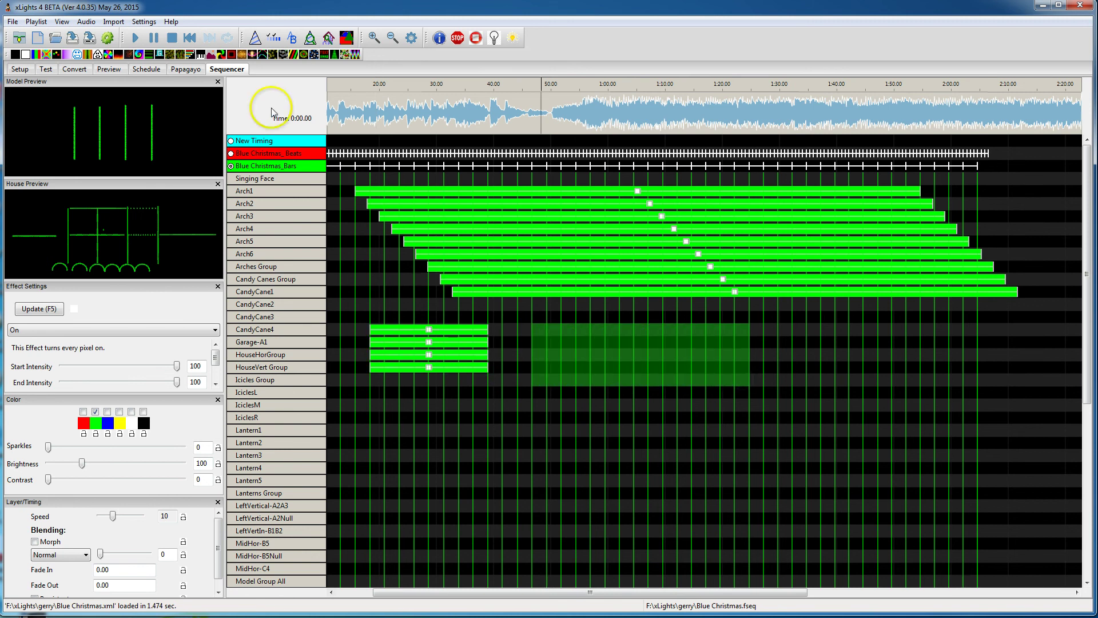
left_click(139, 54)
left_click_drag(139, 55, 664, 348)
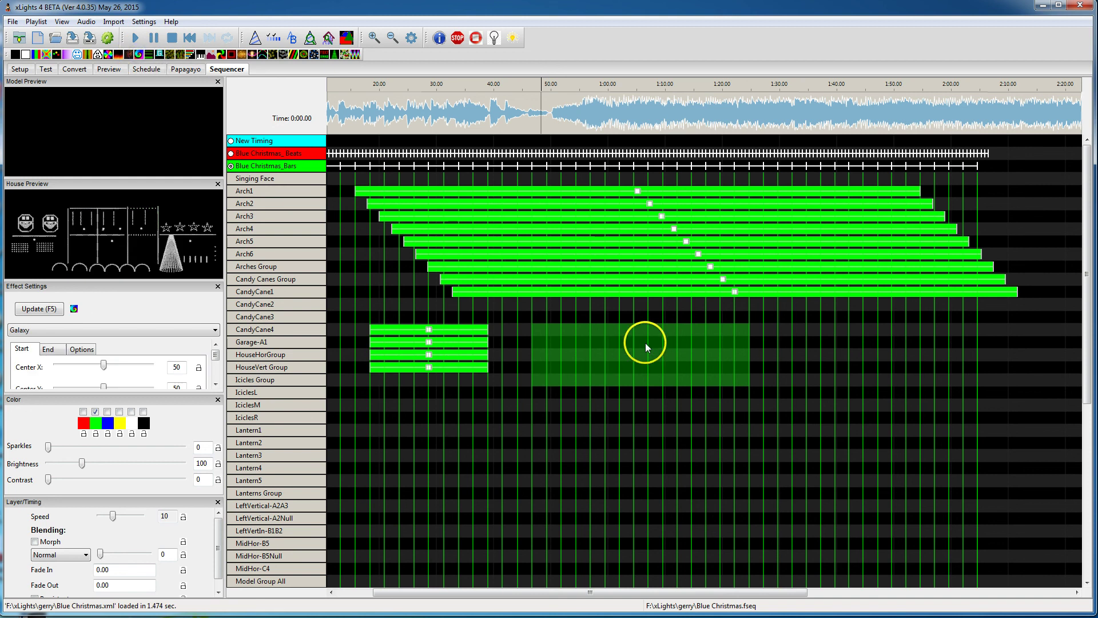